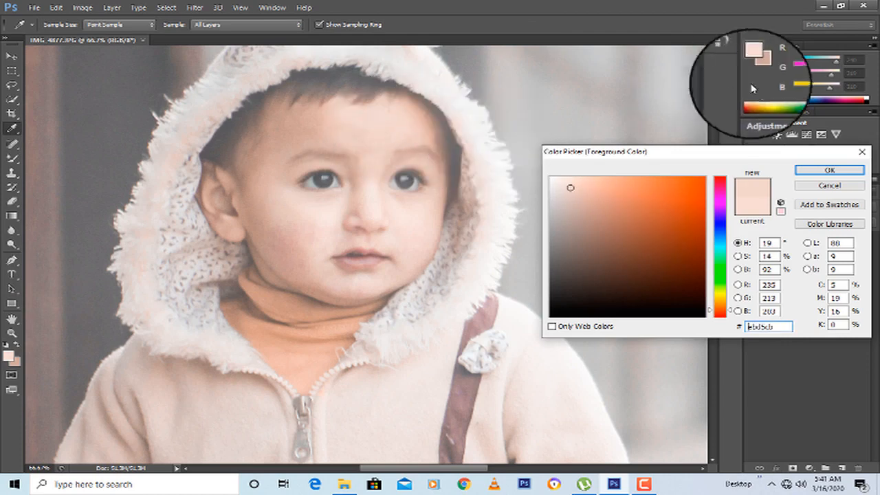
Accept ebd5cb as the foreground colour and smooth the skin across the child's face with the Mixer Brush
left_click(821, 173)
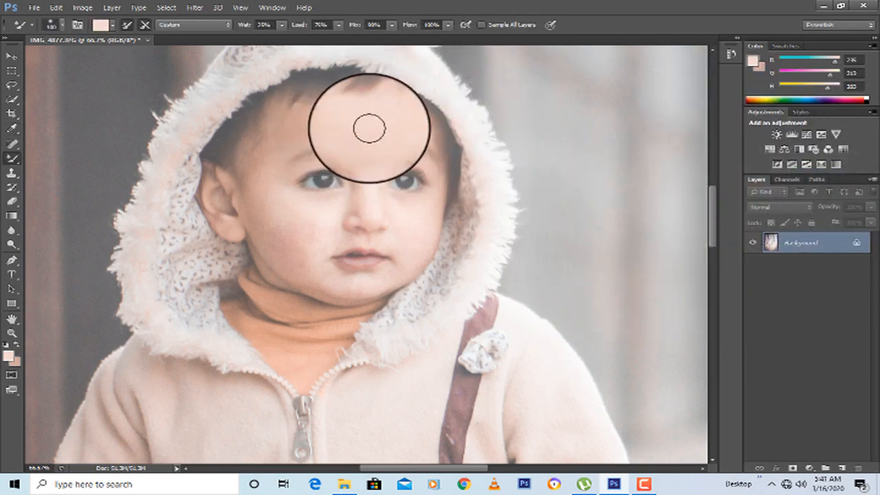
mouse_move(369, 129)
left_mouse_down()
mouse_move(302, 126)
mouse_move(329, 122)
mouse_move(276, 154)
mouse_move(269, 148)
mouse_move(262, 180)
mouse_move(292, 261)
mouse_move(307, 250)
mouse_move(314, 209)
mouse_move(284, 239)
mouse_move(320, 287)
mouse_move(301, 266)
mouse_move(373, 290)
mouse_move(320, 279)
mouse_move(368, 281)
mouse_move(404, 225)
mouse_move(417, 262)
mouse_move(416, 240)
mouse_move(387, 215)
mouse_move(363, 174)
mouse_move(367, 152)
mouse_move(364, 201)
left_mouse_up()
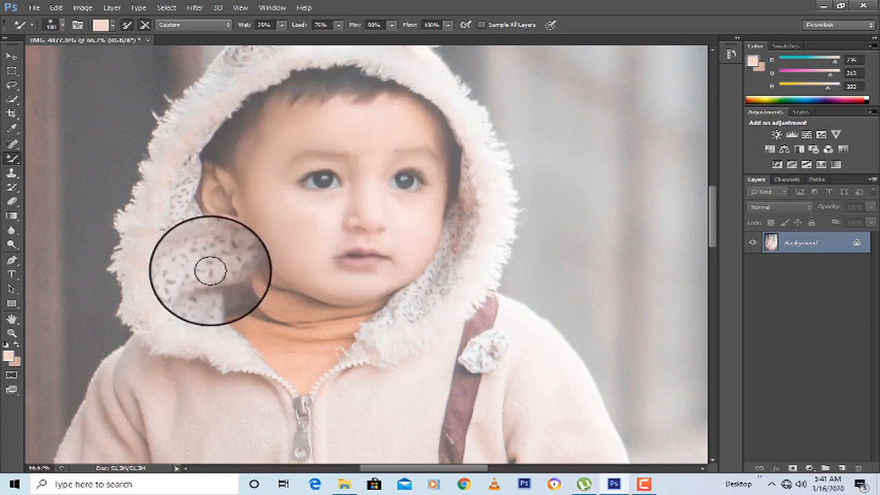
Add a Color Lookup adjustment layer above the photo and load the 3Strip.look 3DLUT file
scroll(201, 382, "down", 10)
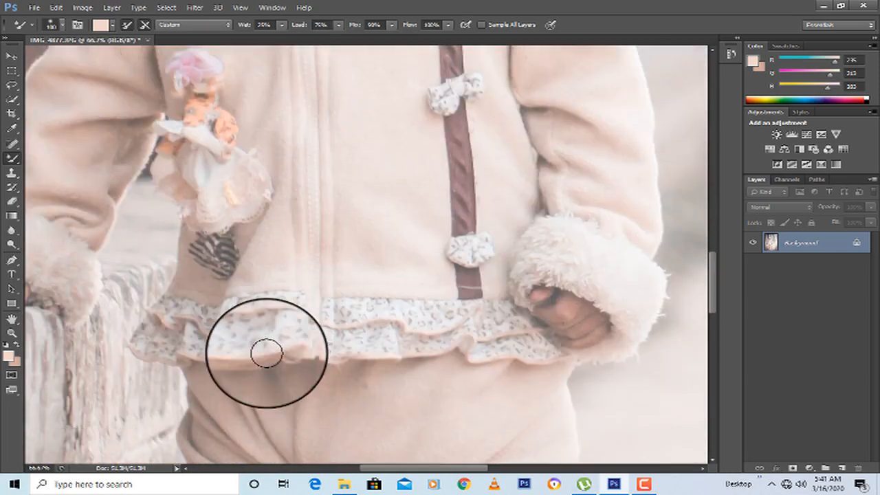
left_click(11, 333)
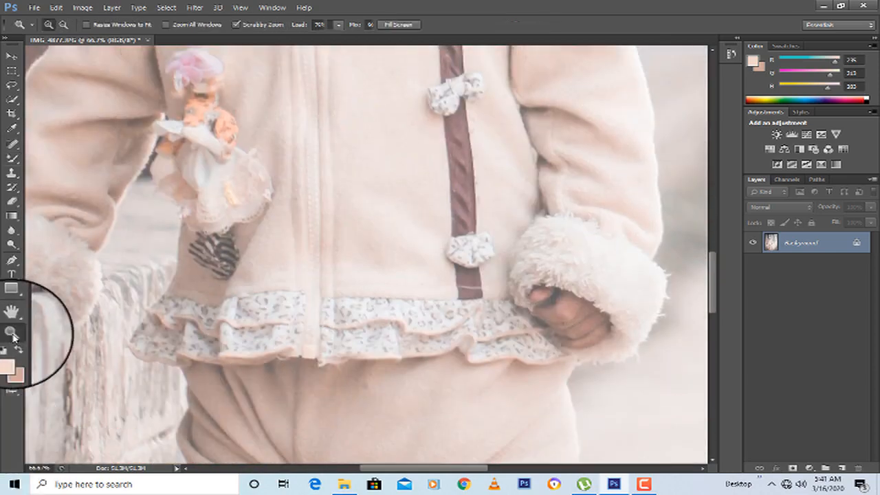
right_click(103, 297)
left_click(175, 304)
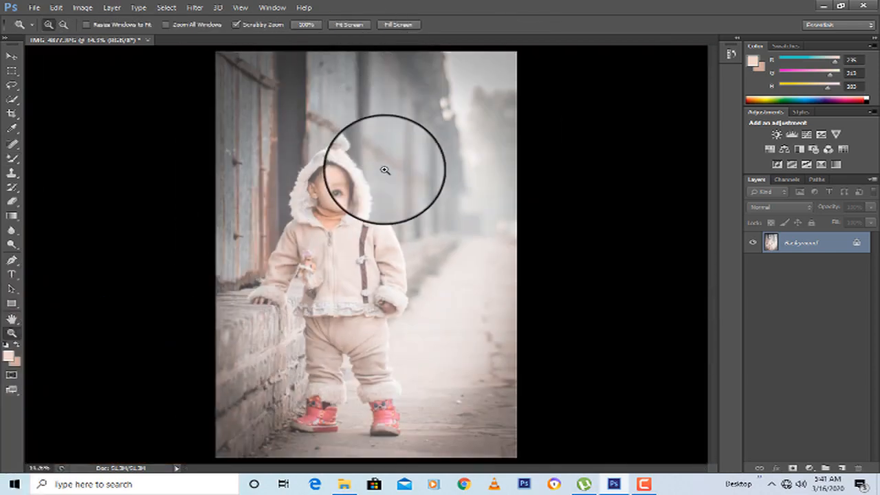
left_click(841, 150)
left_click(677, 271)
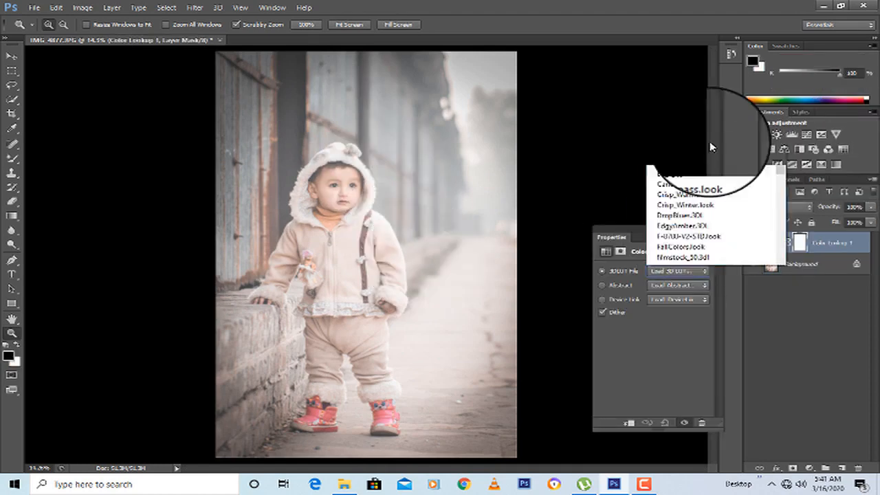
left_click(746, 52)
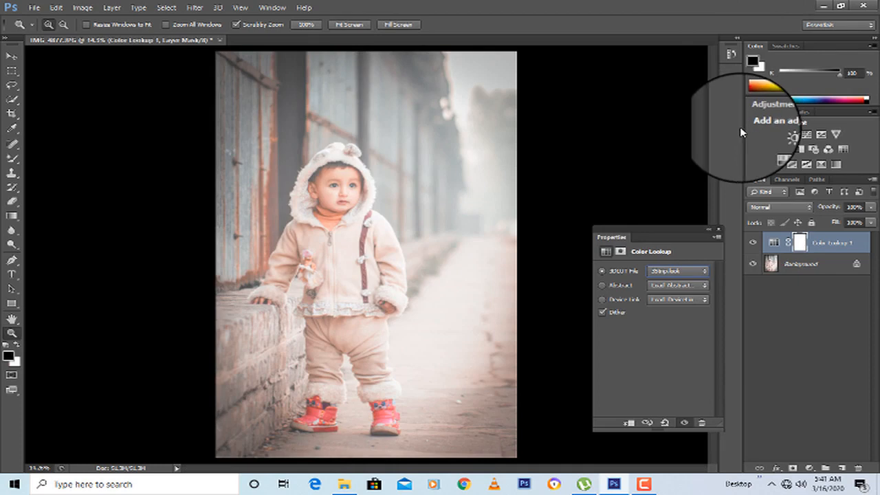
Preview the other 3DLUT files on the Color Lookup layer one after another, down to z1 (69).CUBE
key("Down")
key("Down")
key("Down")
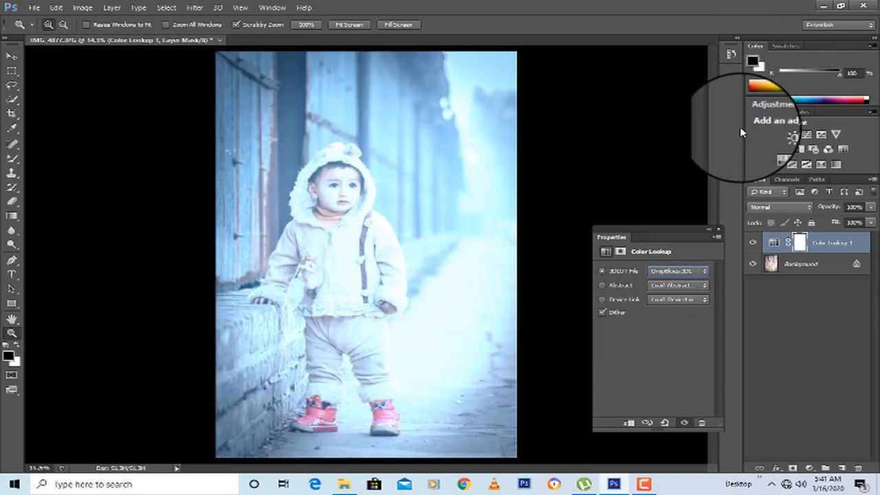
key("Down")
key("Down")
key("Down")
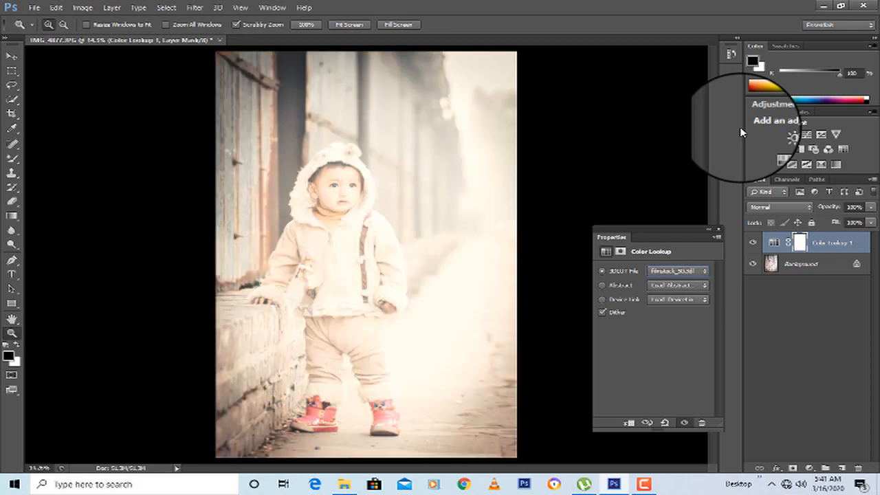
key("Down")
key("Down")
key("Down")
key("Down")
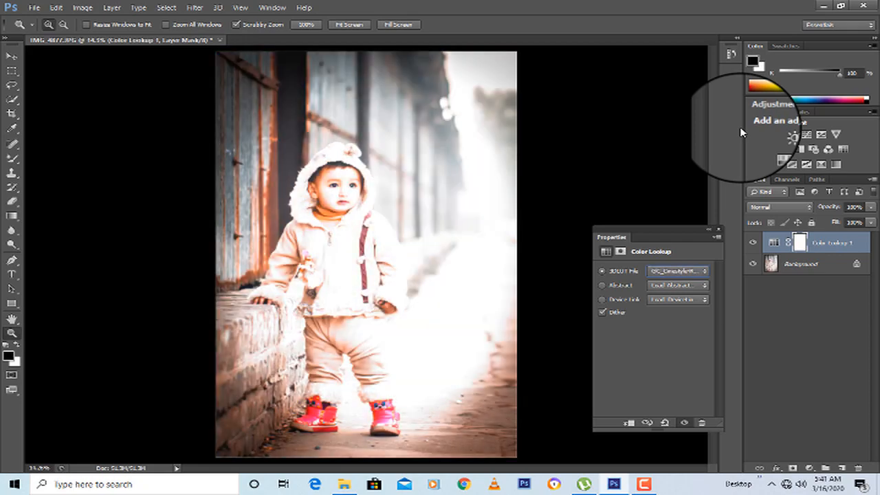
key("Down")
key("Down")
key("Down")
key("Down")
key("Down")
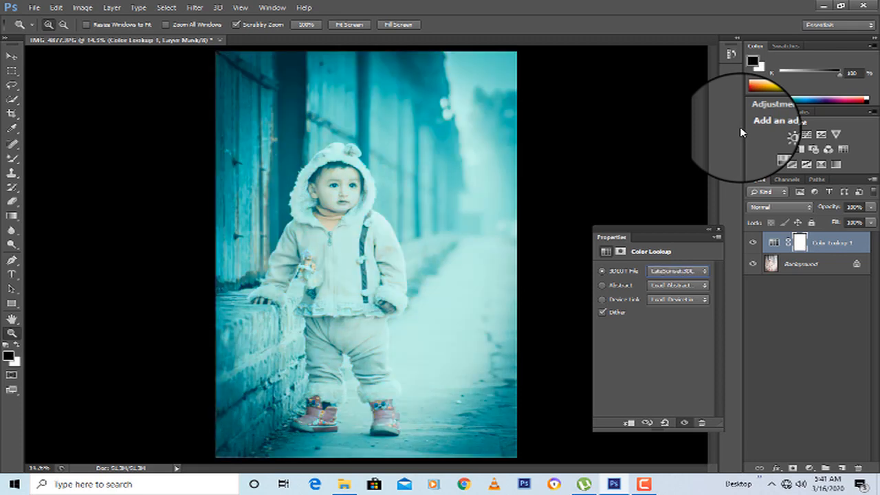
key("Down")
key("Down")
key("Down")
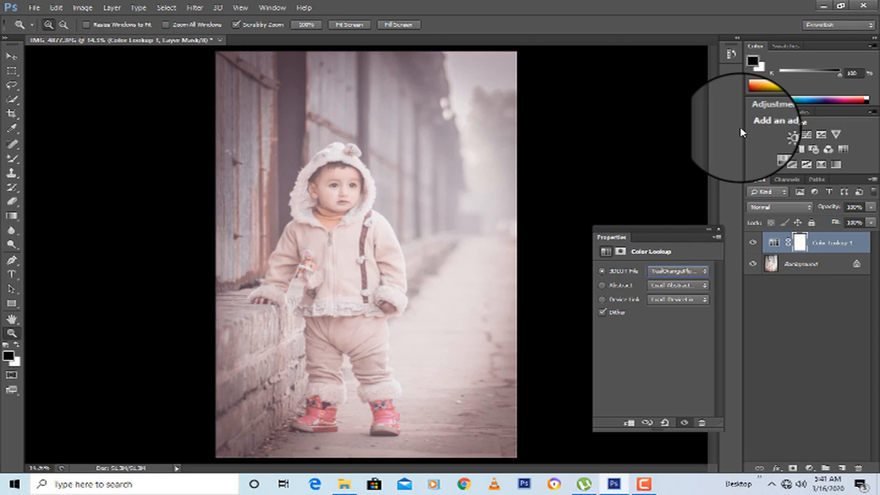
key("Down")
key("Down")
key("Down")
key("Down")
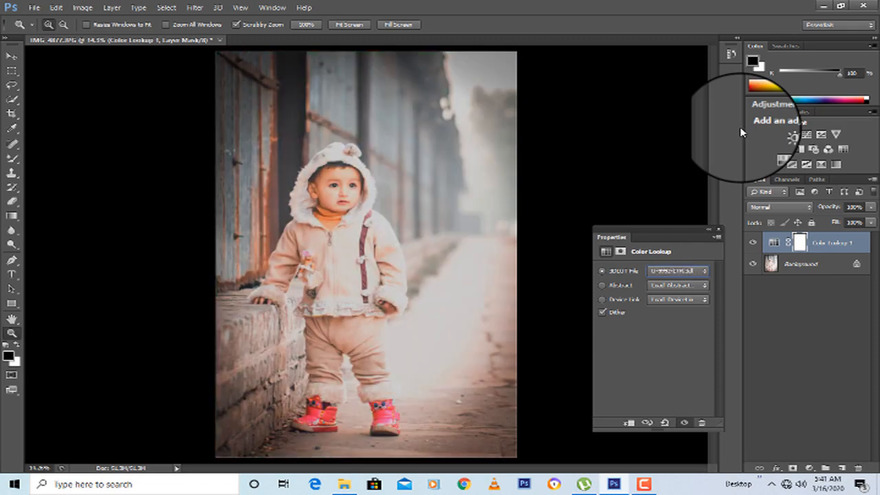
key("Down")
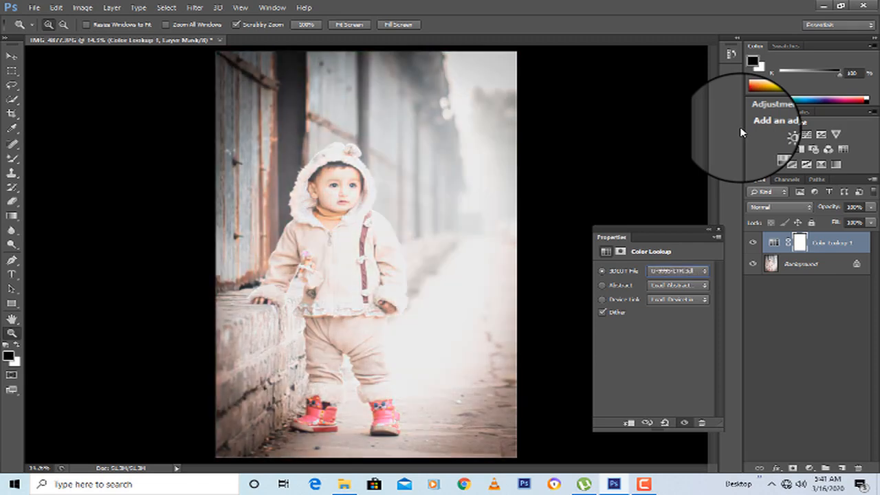
key("Down")
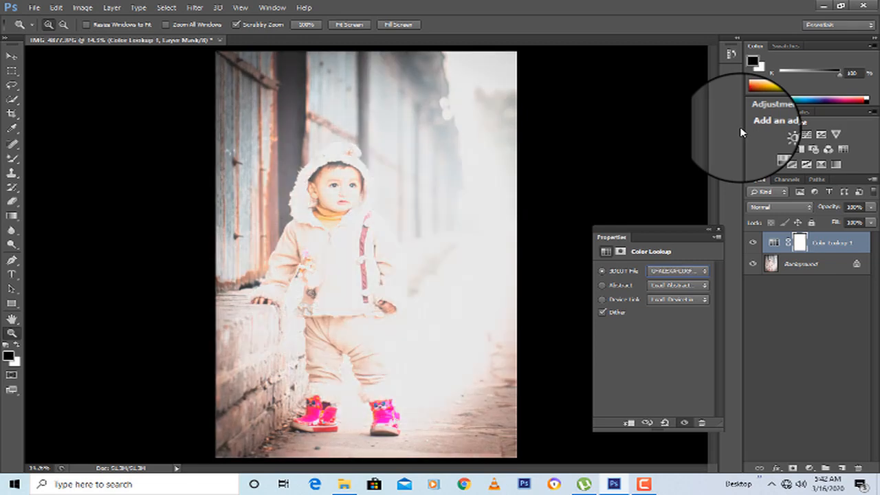
key("Down")
key("Down")
key("Down")
key("Down")
key("Down")
key("Down")
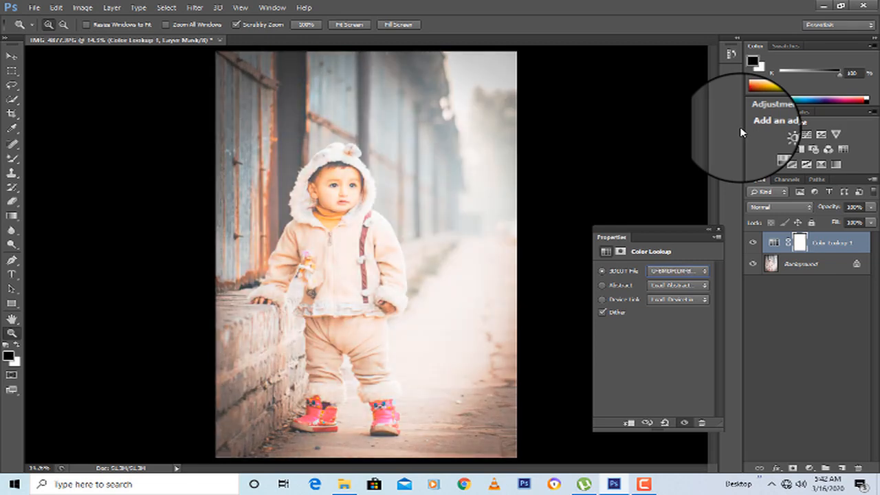
key("Down")
key("Down")
key("Down")
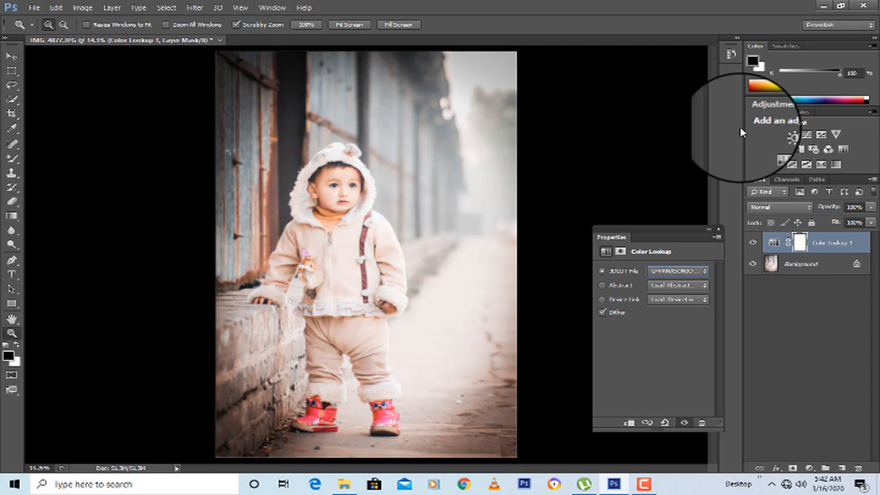
key("Down")
key("Down")
key("Down")
key("Down")
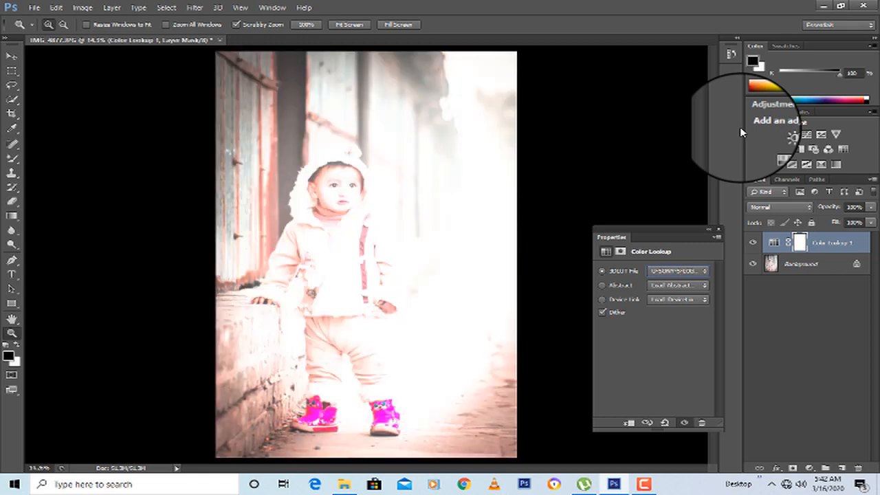
key("Down")
key("Down")
key("Down")
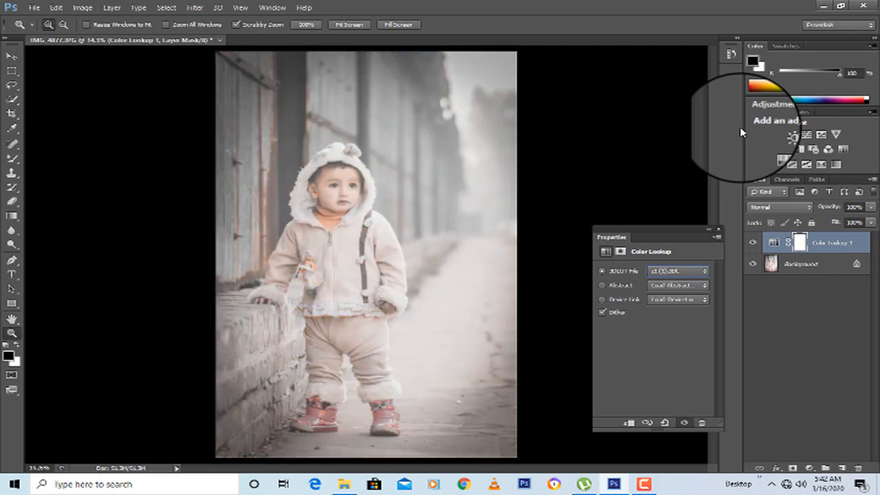
key("Down")
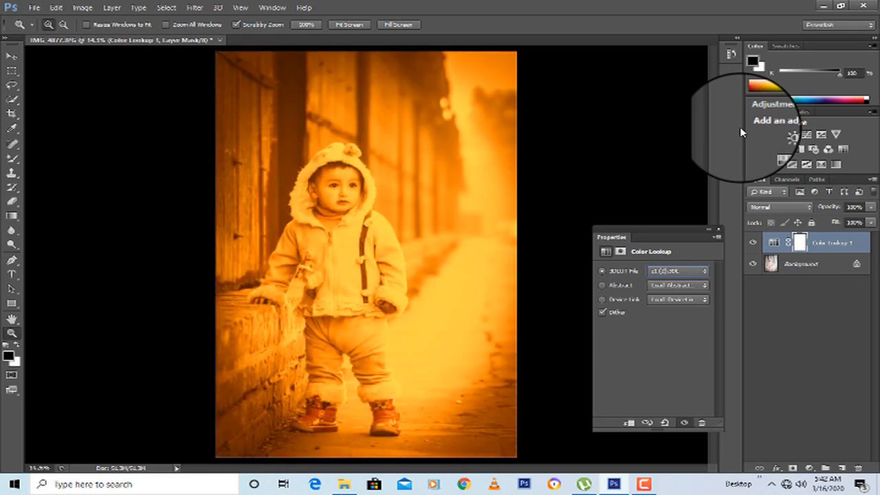
key("Down")
key("Down")
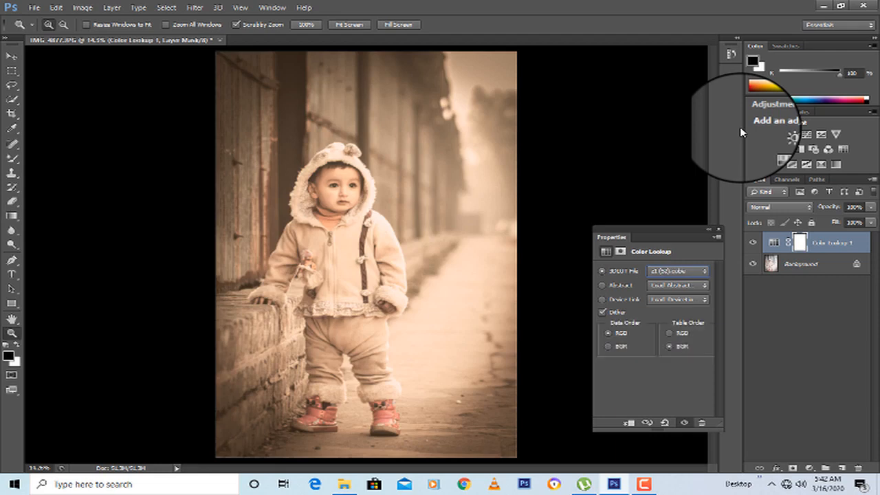
key("Down")
key("Down")
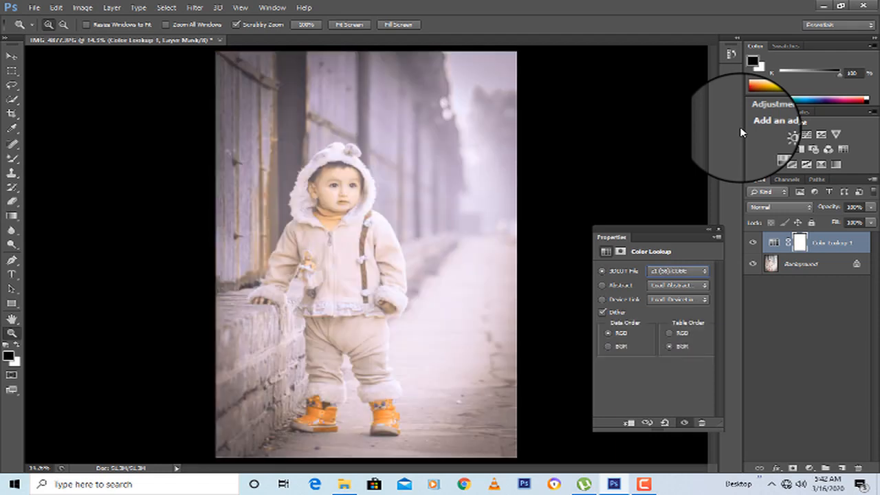
key("Down")
key("Down")
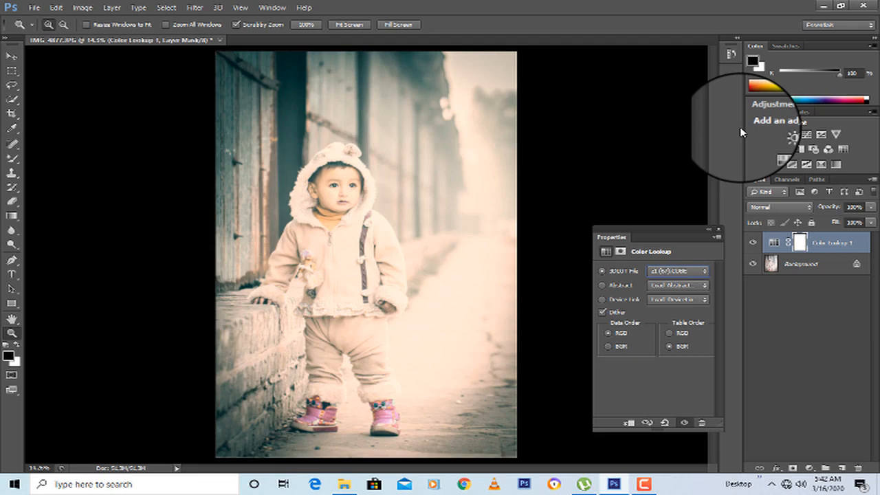
key("Down")
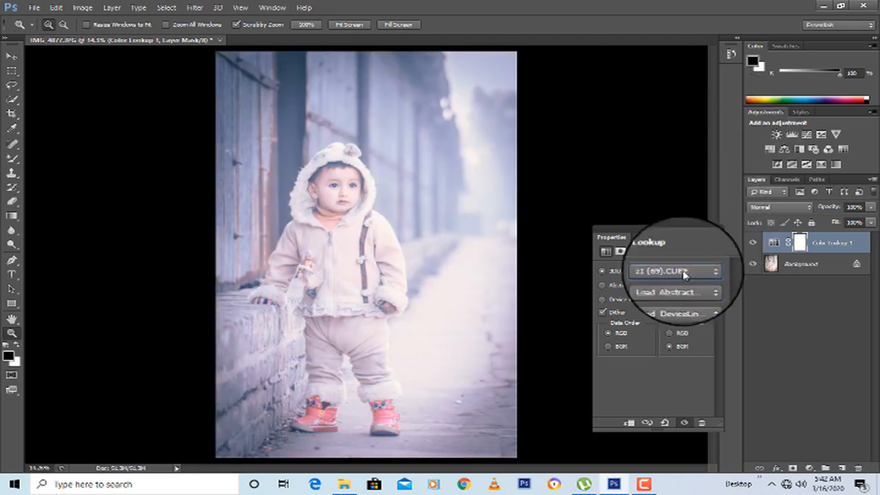
Set the Color Lookup layer's 3DLUT file back to 3Strip.look and close its properties
left_click(677, 273)
scroll(738, 60, "up", 10)
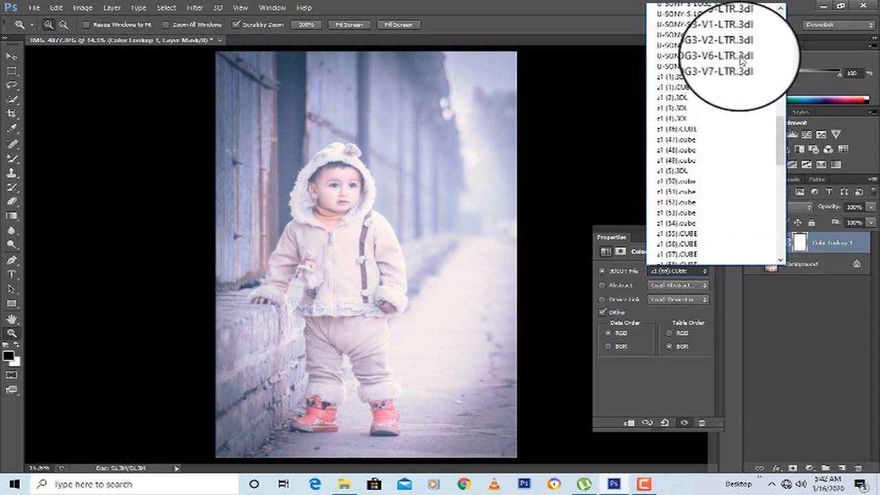
scroll(738, 61, "up", 6)
left_click(727, 48)
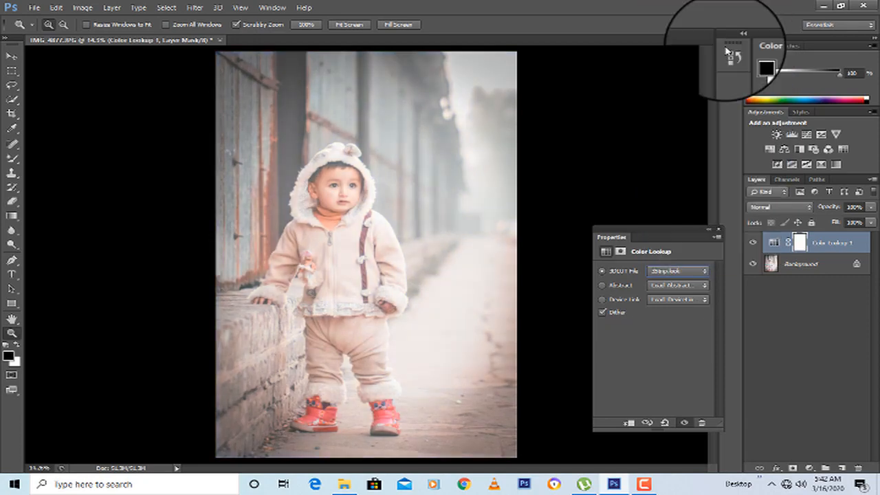
left_click(717, 236)
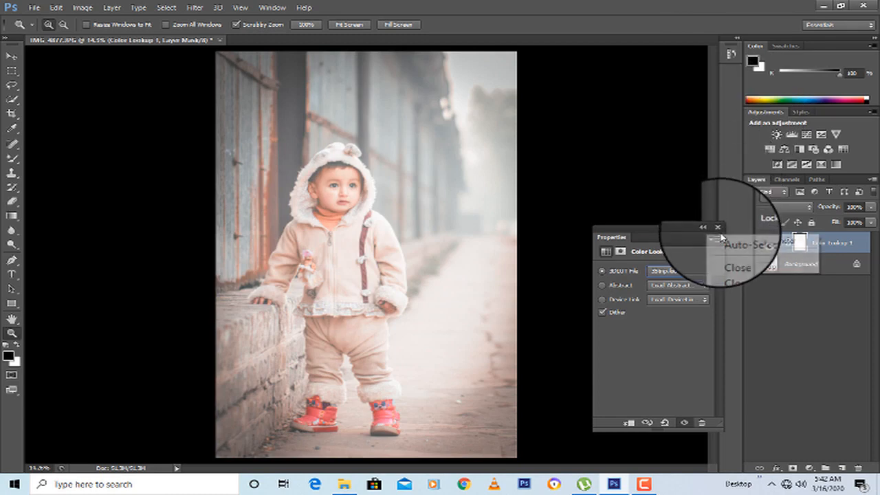
left_click(718, 231)
left_click(717, 227)
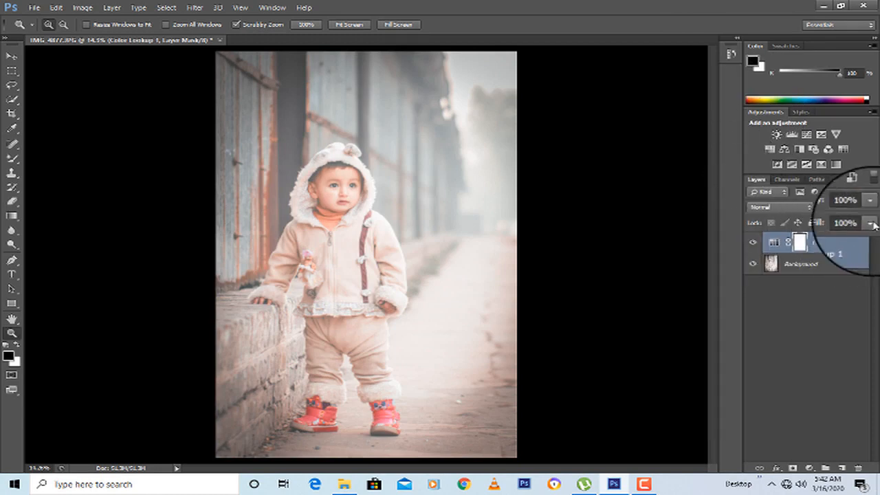
Reduce the Color Lookup layer's fill to 62%
left_click_drag(871, 224, 836, 237)
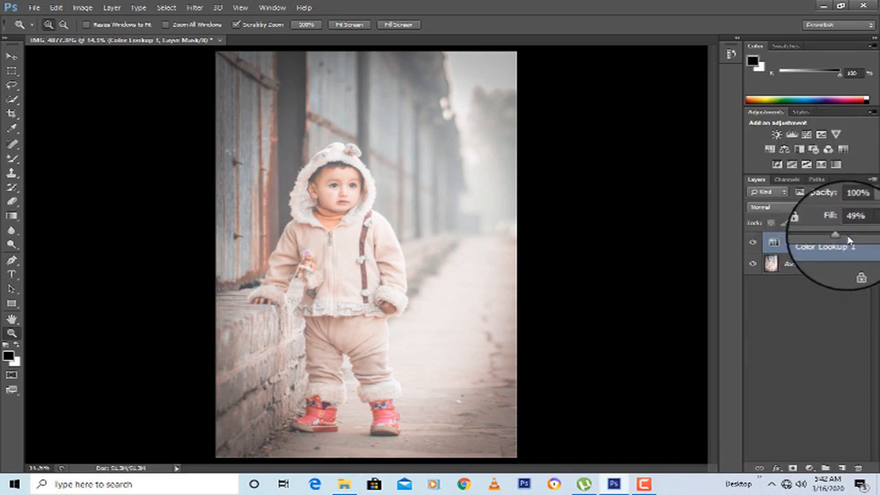
left_click(847, 238)
left_click(729, 238)
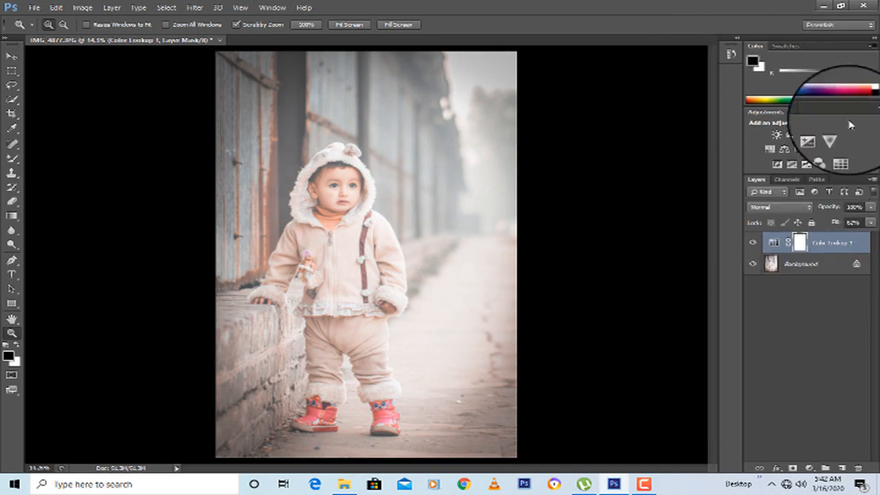
Add a Selective Color adjustment, lower cyan and set magenta to +40% and yellow to -7% for Reds, and switch to Yellows
left_click(836, 164)
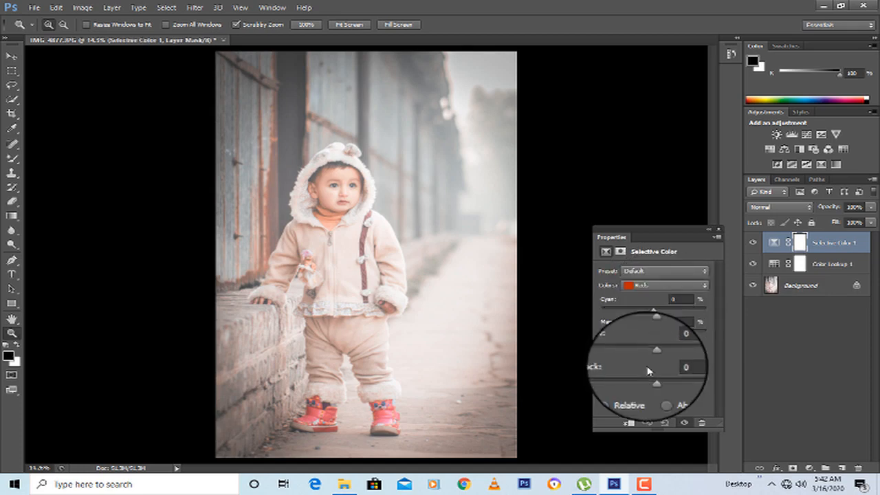
mouse_move(654, 355)
left_mouse_down()
mouse_move(612, 360)
mouse_move(657, 363)
left_mouse_up()
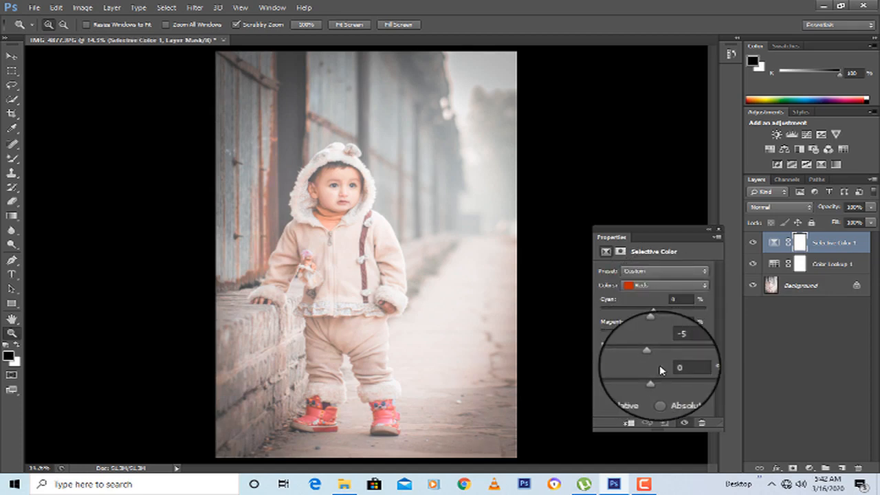
left_click_drag(655, 330, 620, 314)
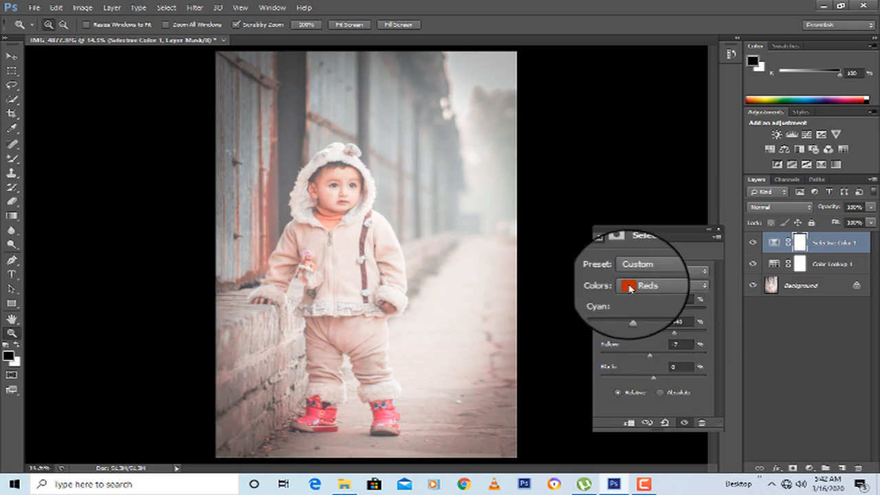
left_click(631, 290)
left_click(642, 300)
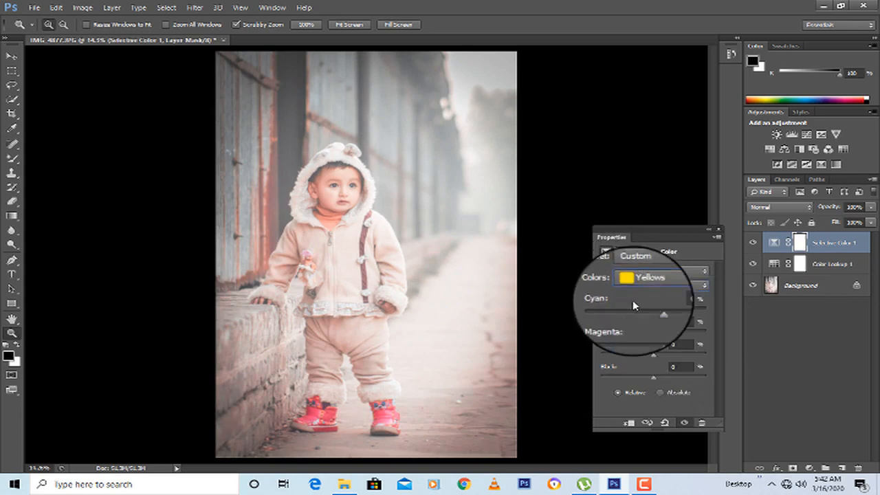
Paint black over the child's face on the Selective Color mask, and raise magenta and set yellow to -37% for Yellows
right_click(16, 164)
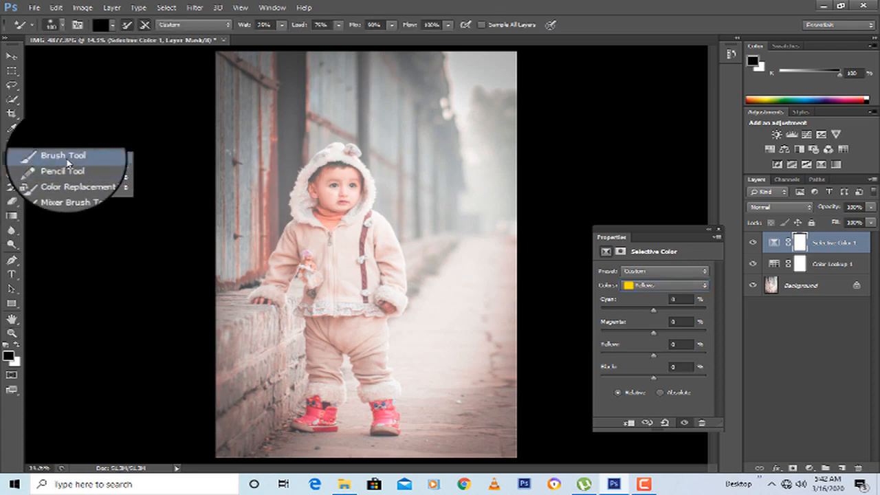
left_click(42, 151)
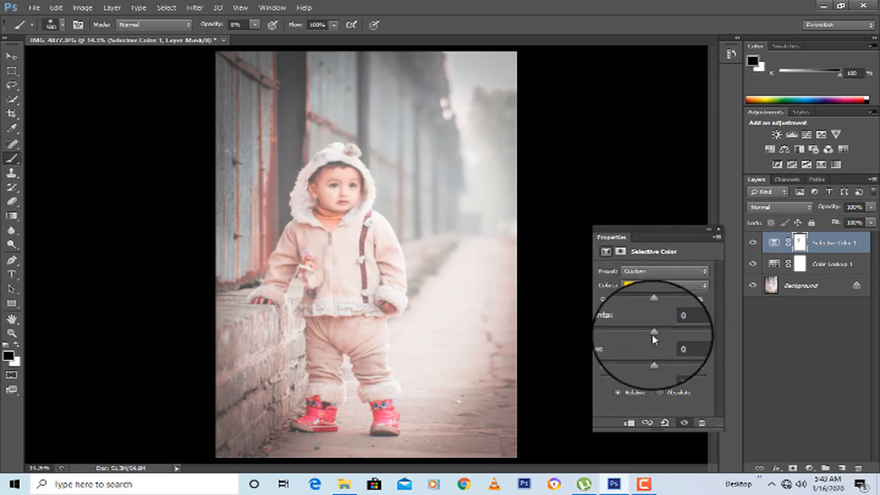
left_click_drag(653, 331, 588, 359)
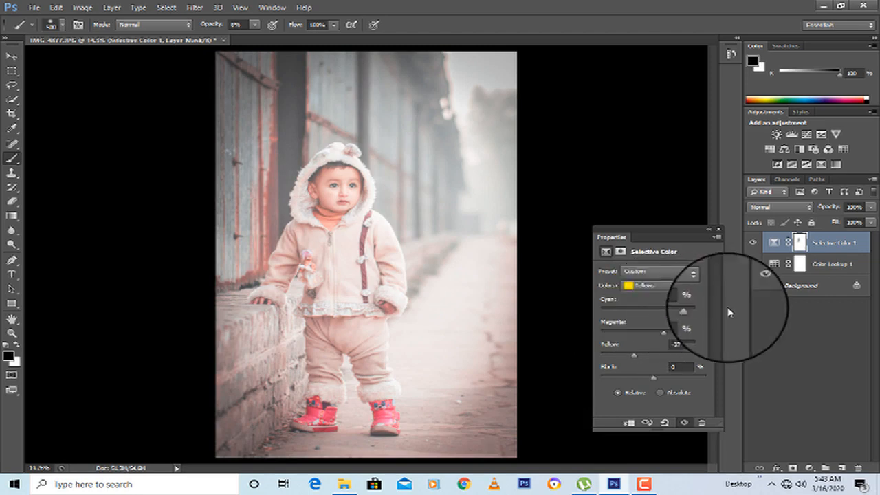
Set the Whites in the Selective Color adjustment to cyan +14%, magenta -2% and yellow +35%, and close its properties
left_click(639, 272)
left_click(642, 287)
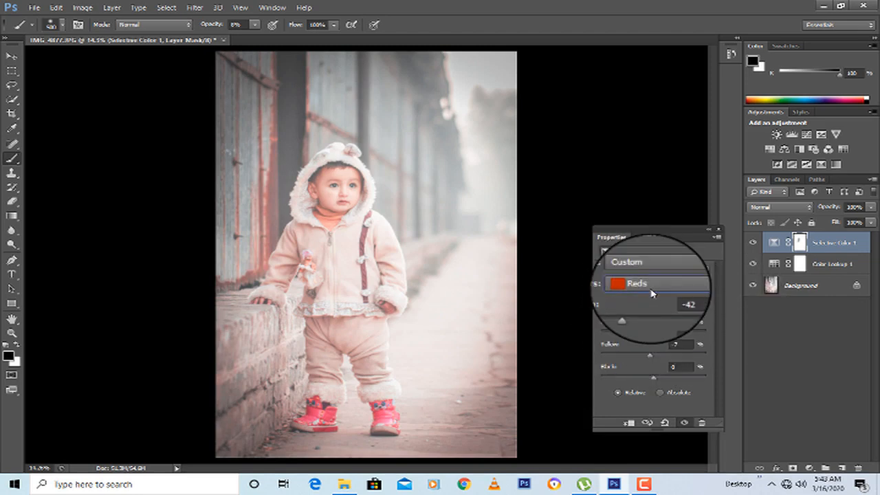
left_click(649, 285)
left_click(653, 349)
left_click_drag(655, 309, 682, 359)
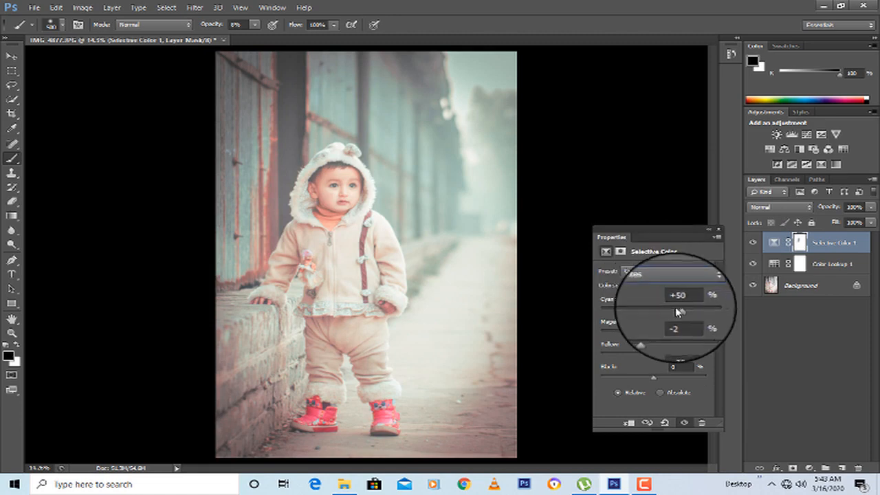
left_click_drag(678, 310, 654, 323)
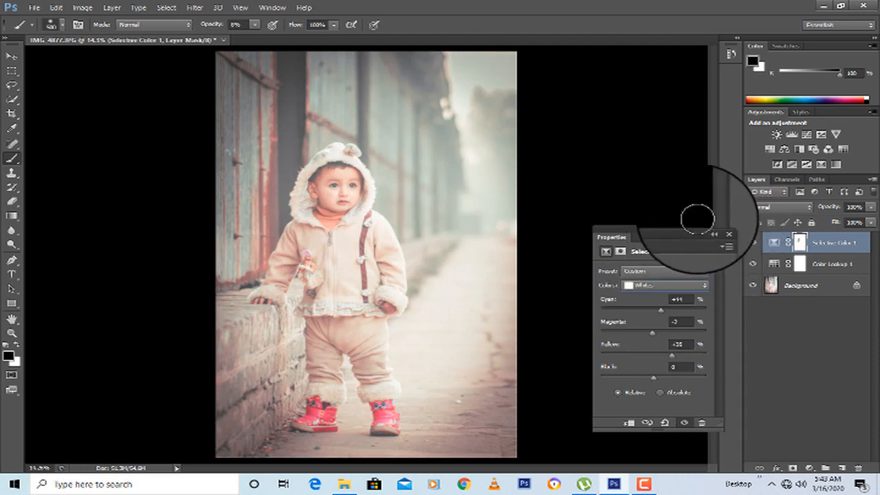
left_click(717, 229)
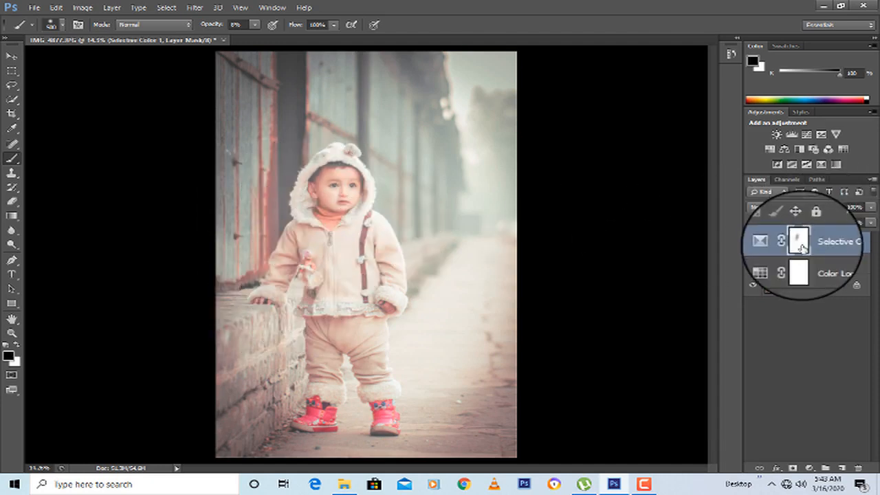
Merge the Color Lookup layer and the Selective Color layer down into the Background
left_click(814, 268)
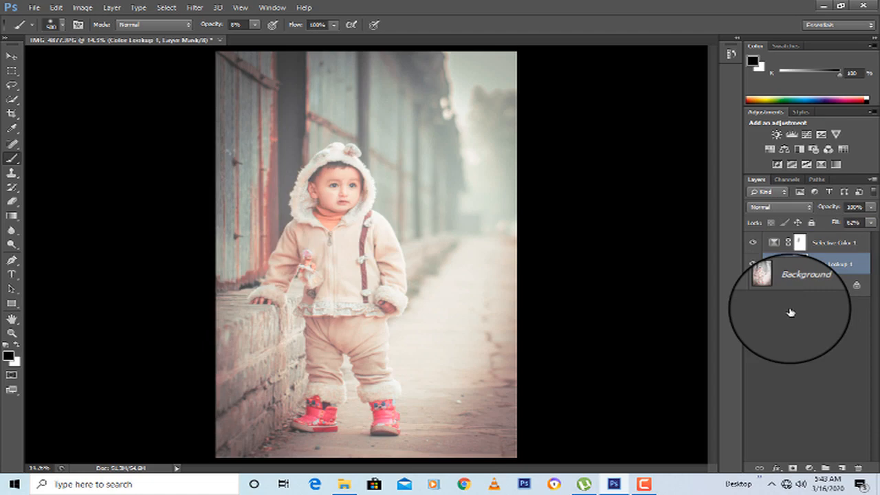
key("Delete")
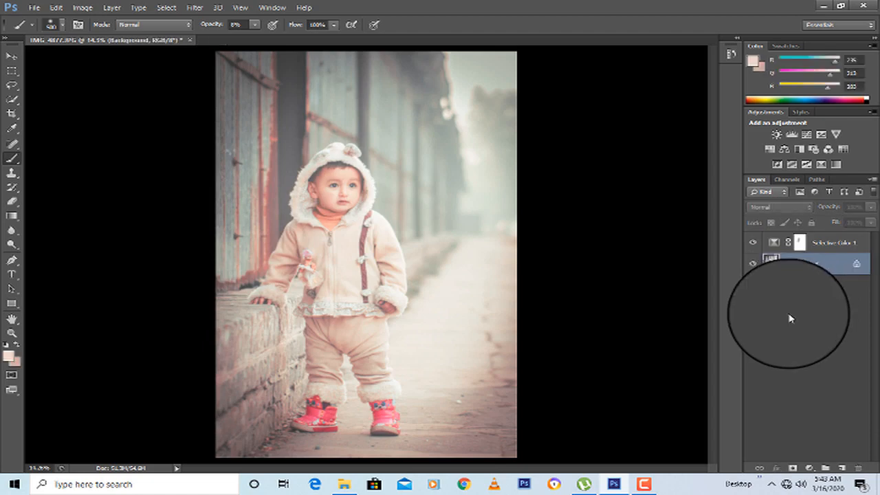
left_click(800, 243)
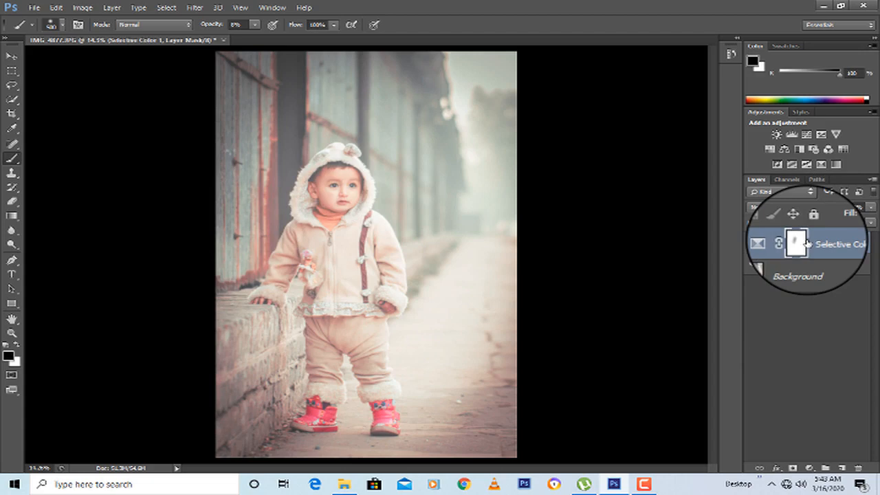
key("Delete")
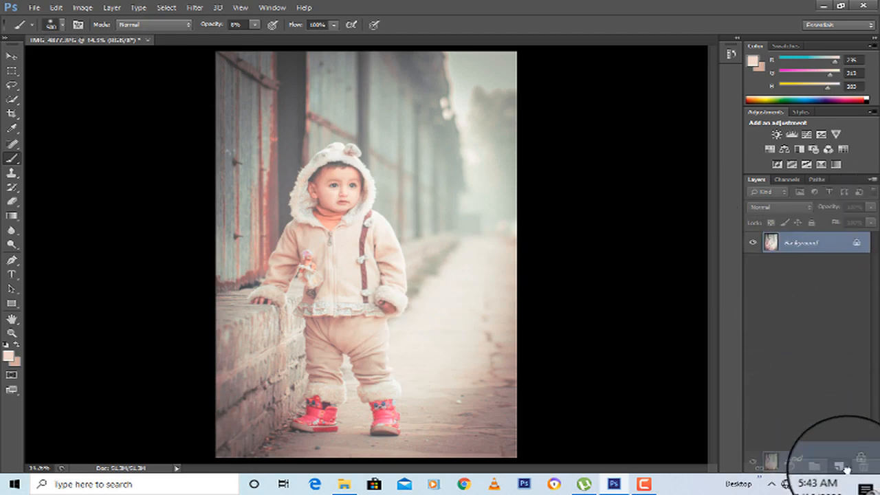
Sharpen the photo with a High Pass filtered duplicate of the Background layer blended in Overlay mode
left_click_drag(845, 469, 839, 467)
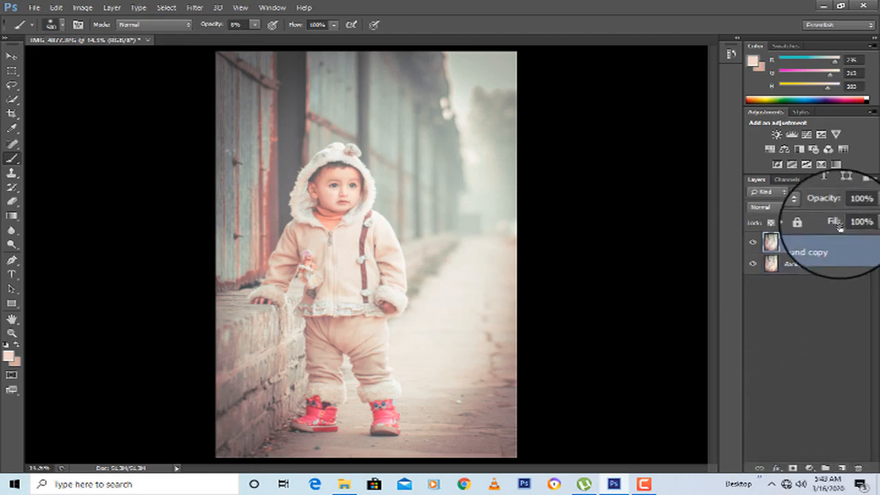
left_click(195, 10)
mouse_move(226, 251)
left_click(328, 209)
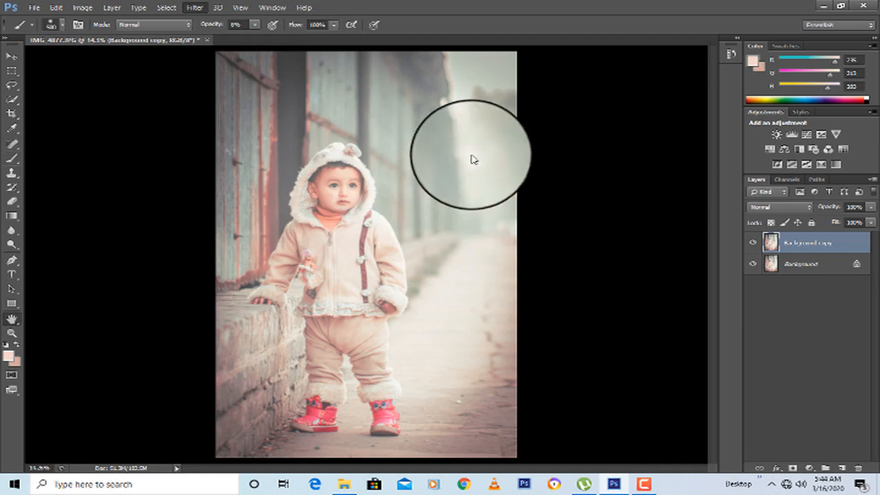
key("Return")
left_click(780, 205)
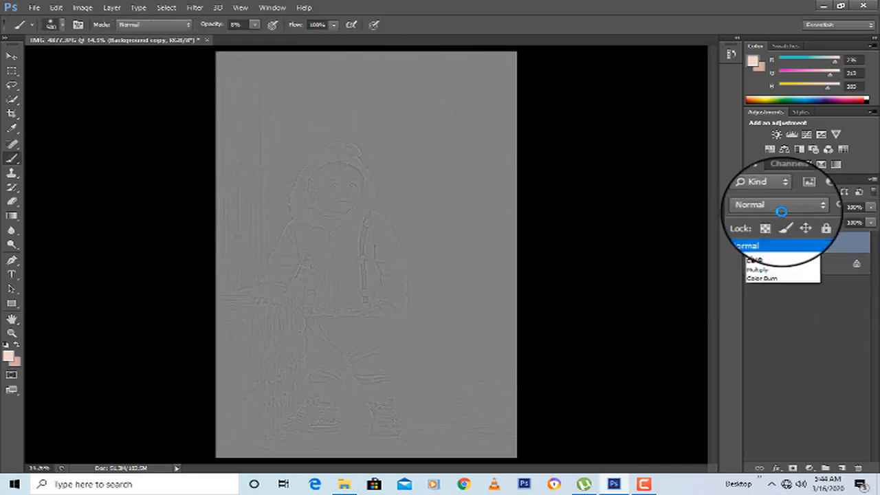
left_click(756, 136)
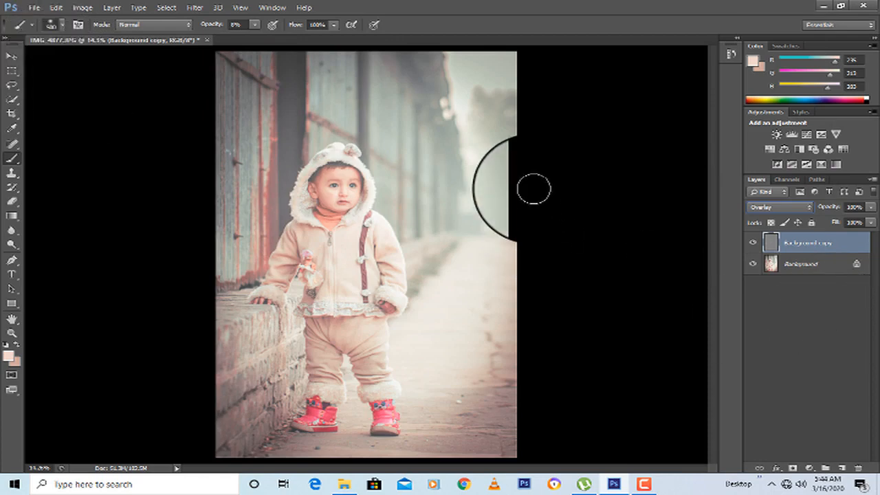
Add a Photo Filter adjustment using the Sepia filter at 17% density, and compare the photo with and without it
left_click(815, 149)
left_click(668, 271)
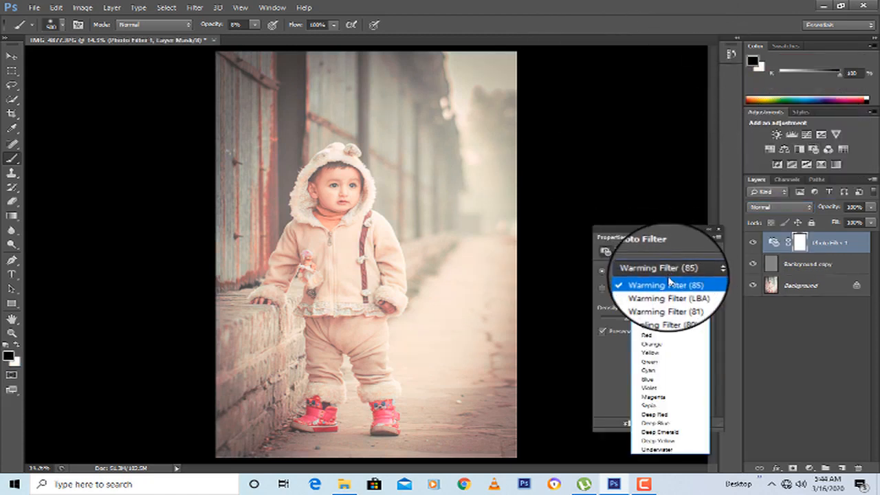
left_click(668, 283)
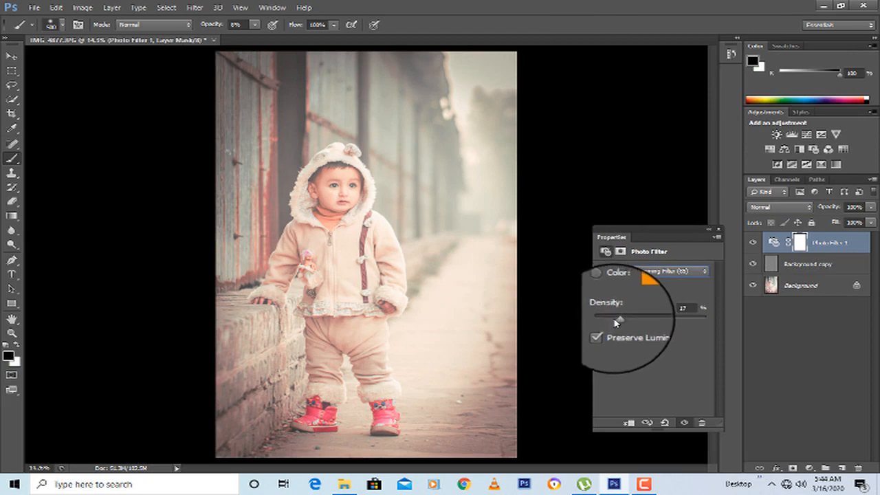
left_click(667, 271)
left_click(661, 284)
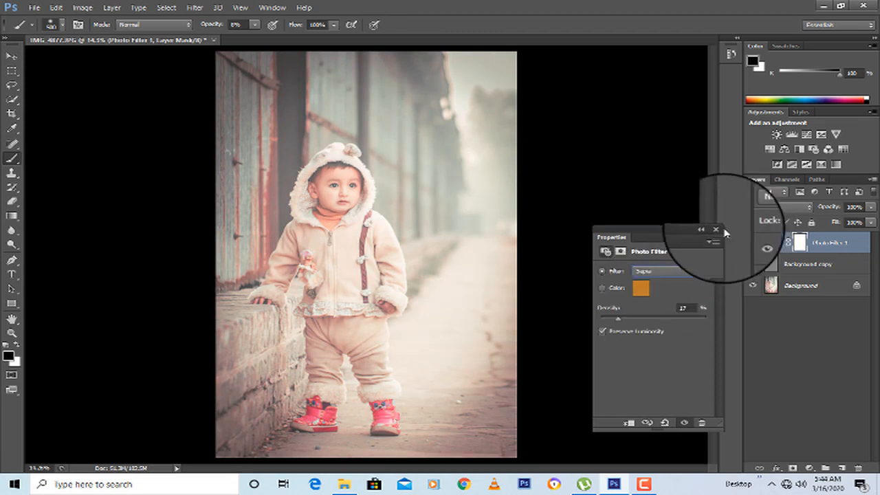
left_click(753, 242)
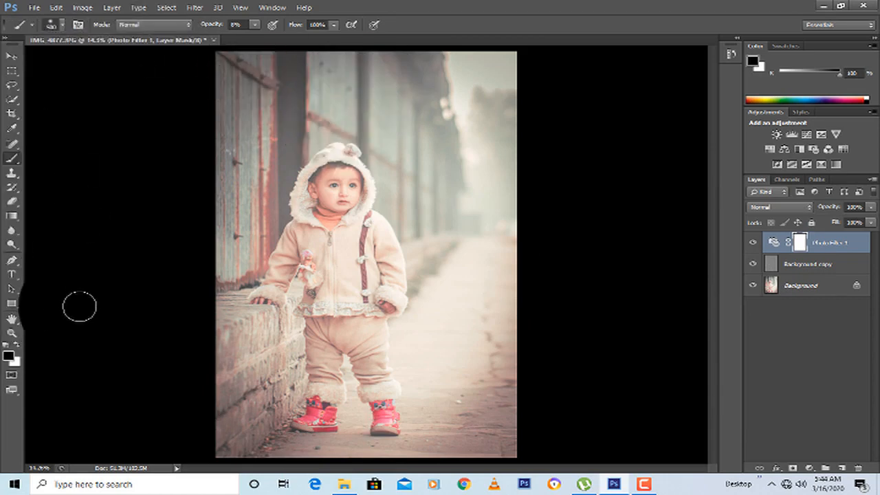
Save the photo as a maximum-quality JPEG over the existing IMG_4877.jpg, and close the document without saving its layered changes
key("ctrl+shift+s")
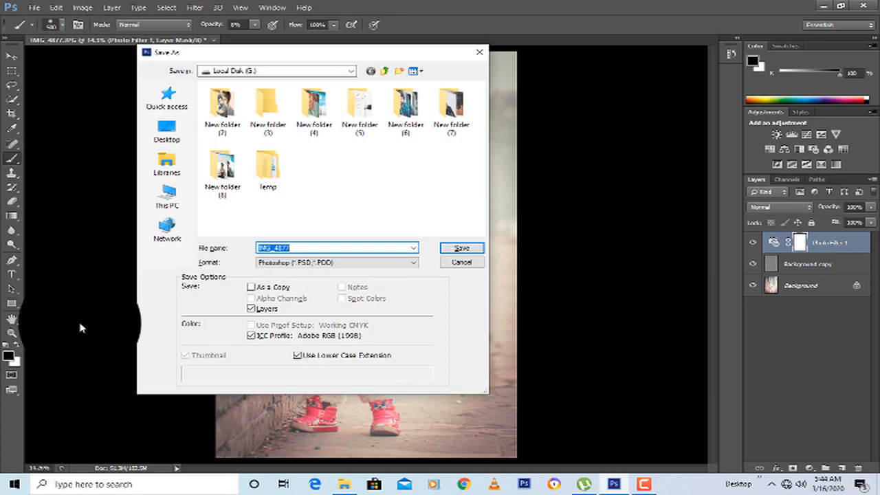
left_click(374, 263)
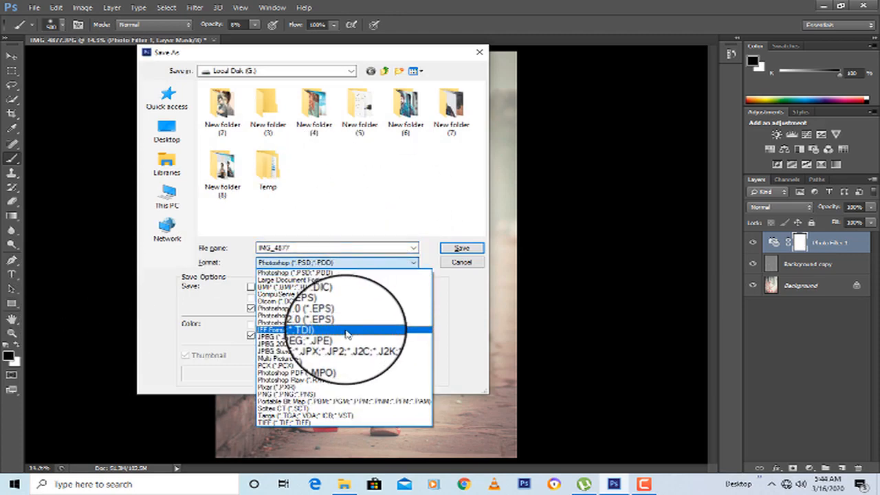
left_click(323, 340)
left_click(461, 248)
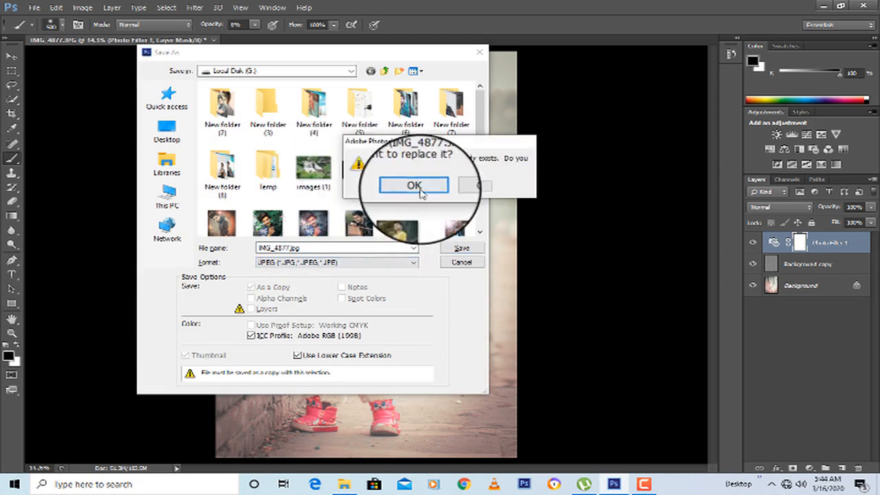
left_click(414, 186)
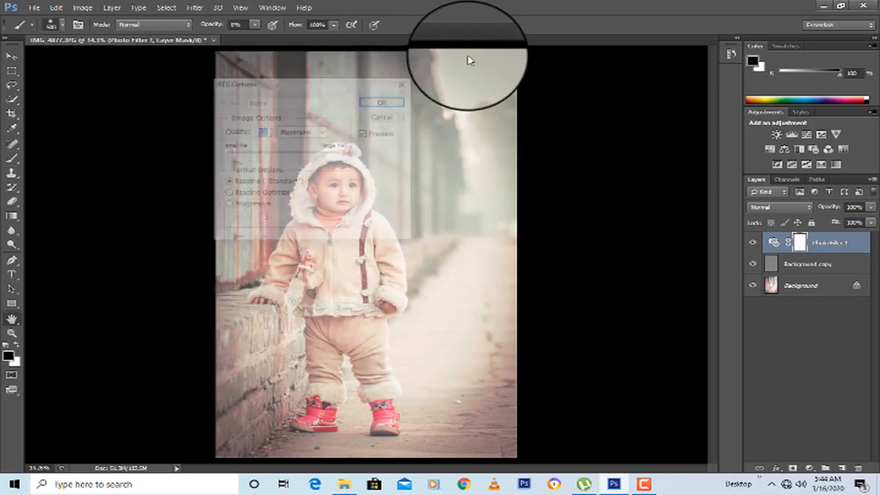
left_click(397, 101)
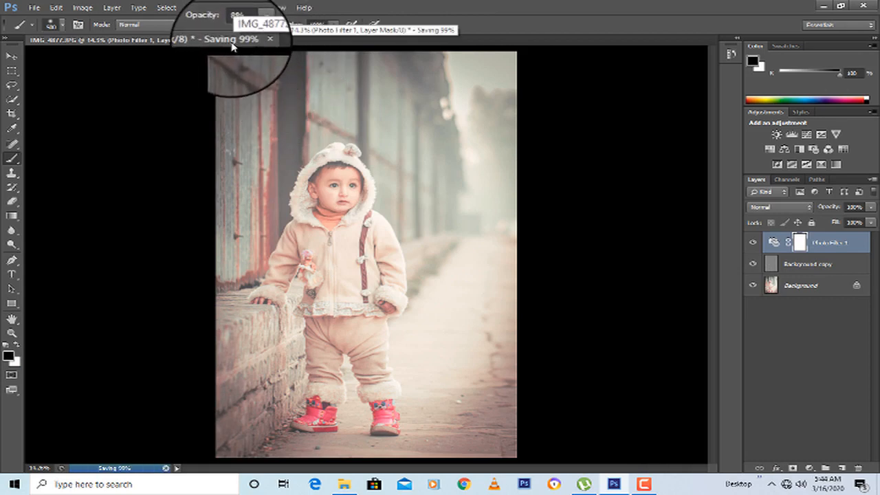
left_click(208, 39)
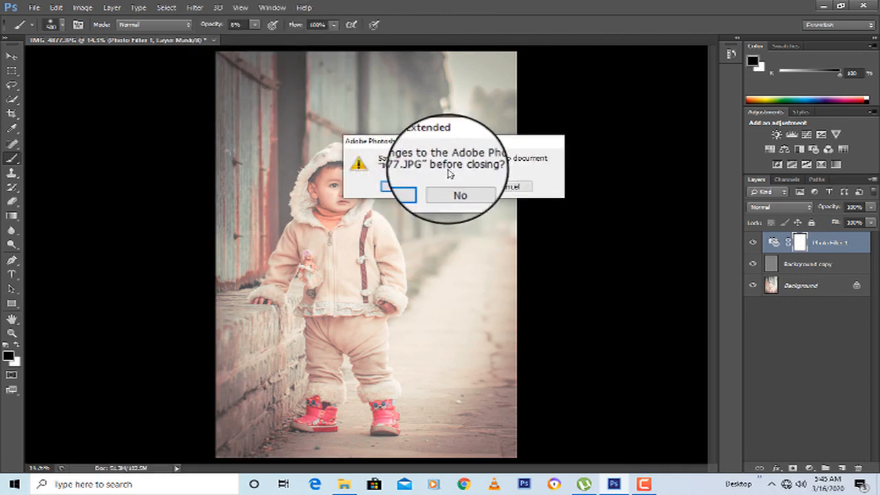
left_click(446, 187)
Open the saved IMG_4877.JPG in Camera Raw and enlarge the dialog to fill the screen
left_click(32, 9)
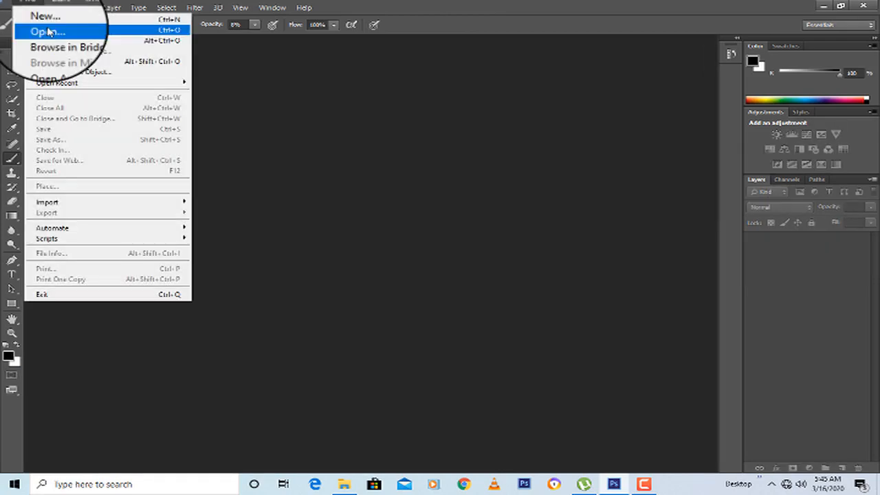
left_click(48, 31)
scroll(328, 207, "down", 3)
double_click(231, 303)
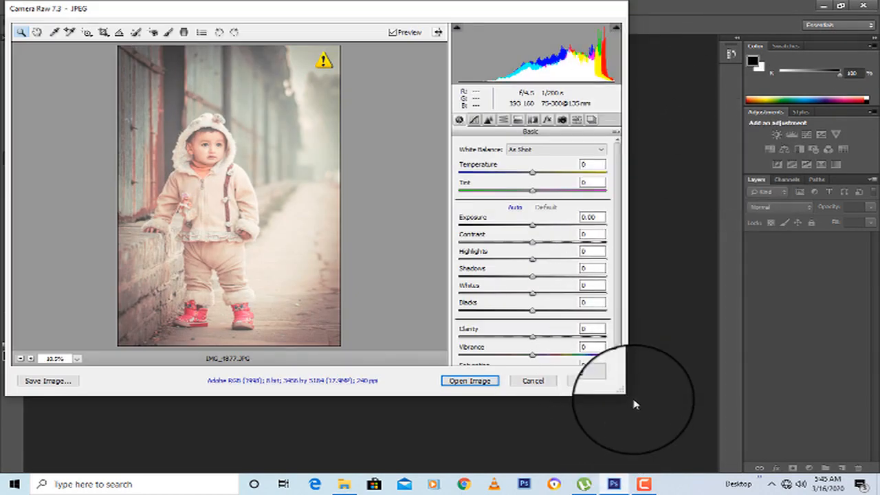
left_click_drag(622, 393, 876, 473)
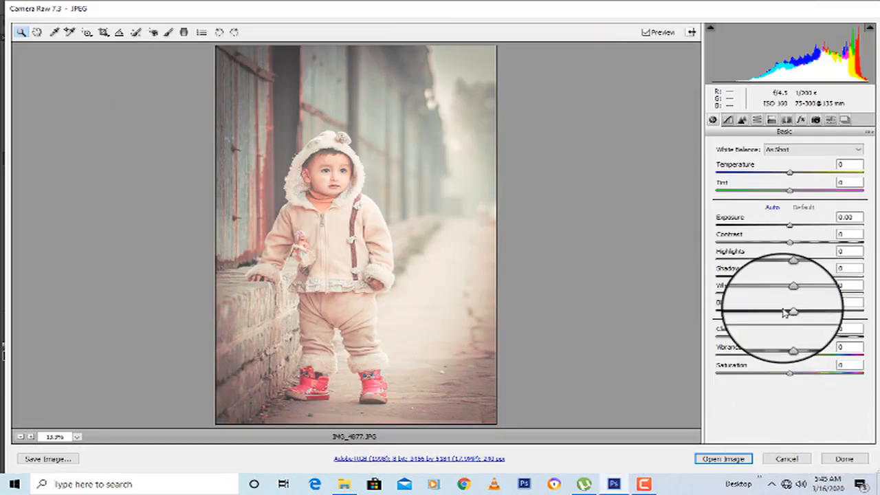
Set the photo's clarity to +17, blacks to +36, whites to -4 and shadows to +33, and raise its contrast and vibrance
left_click(852, 329)
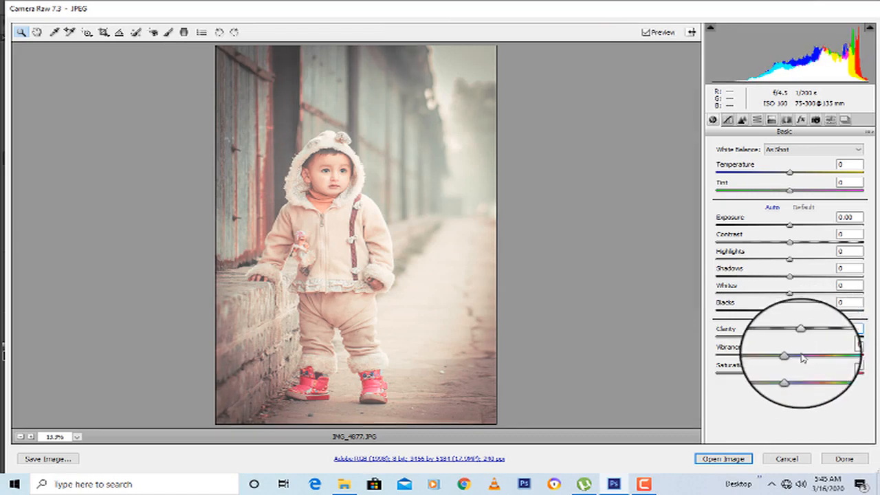
left_click_drag(791, 292, 816, 317)
left_click_drag(790, 277, 813, 280)
left_click_drag(792, 241, 804, 259)
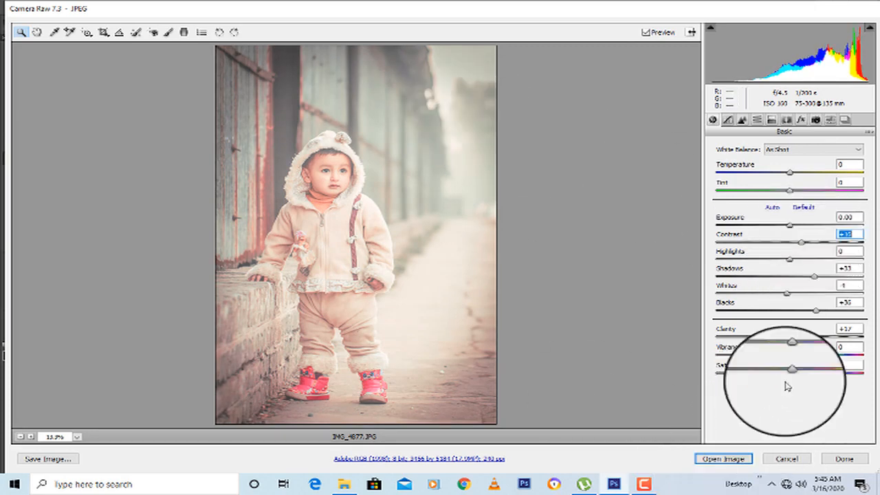
mouse_move(799, 354)
left_mouse_down()
mouse_move(818, 348)
mouse_move(783, 395)
mouse_move(842, 349)
mouse_move(816, 354)
left_mouse_up()
Apply a post-crop vignette with an amount of -23 and open the image in Photoshop with its embedded color profile
left_click(800, 120)
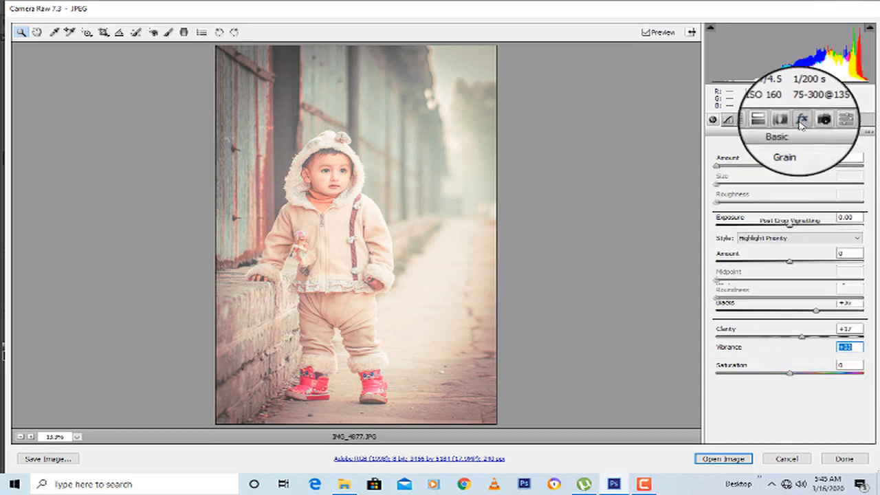
left_click_drag(785, 265, 772, 270)
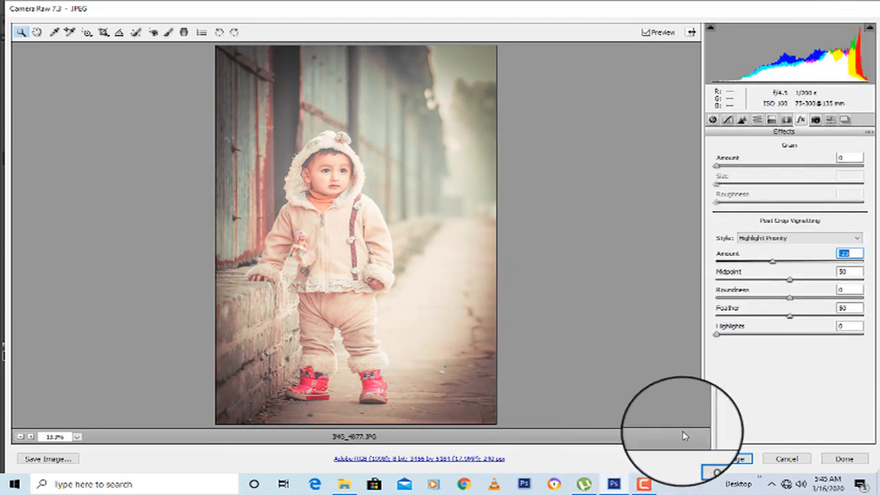
left_click(722, 458)
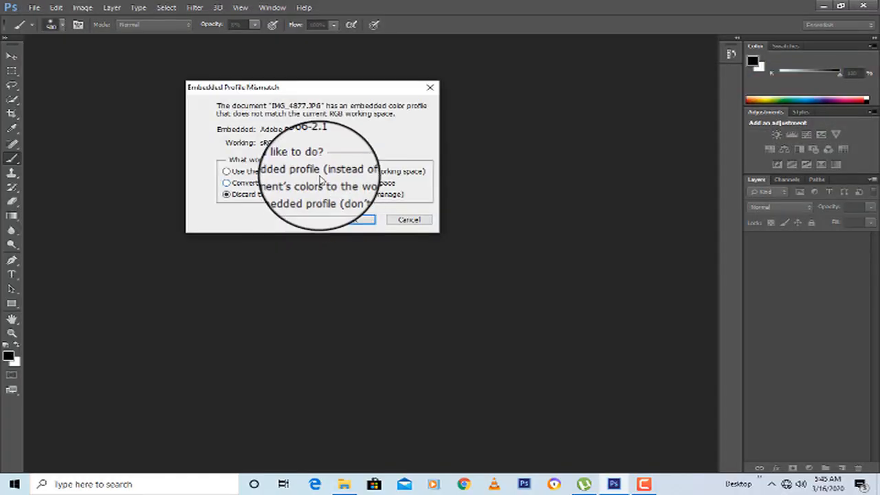
left_click(320, 172)
left_click(357, 220)
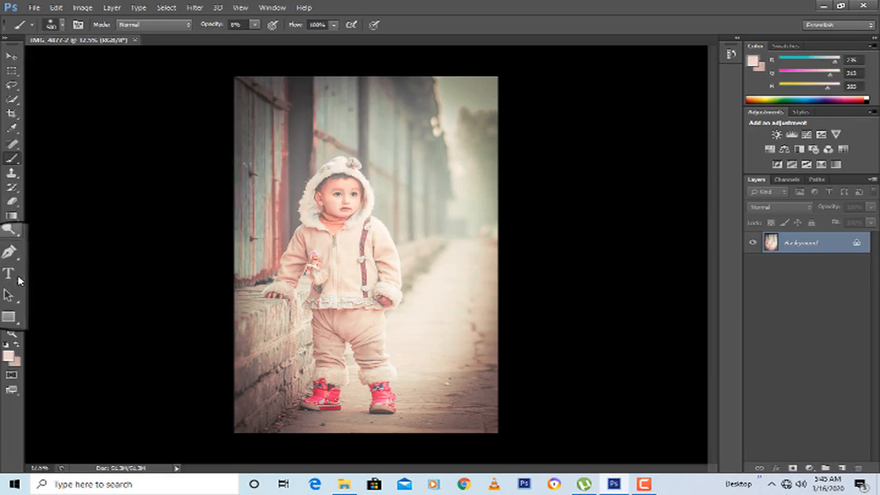
Create a text box across the child's upper body with off-white #f7f4f2 colour and 72 pt size, and enter "happy mood"
left_click_drag(264, 135, 447, 272)
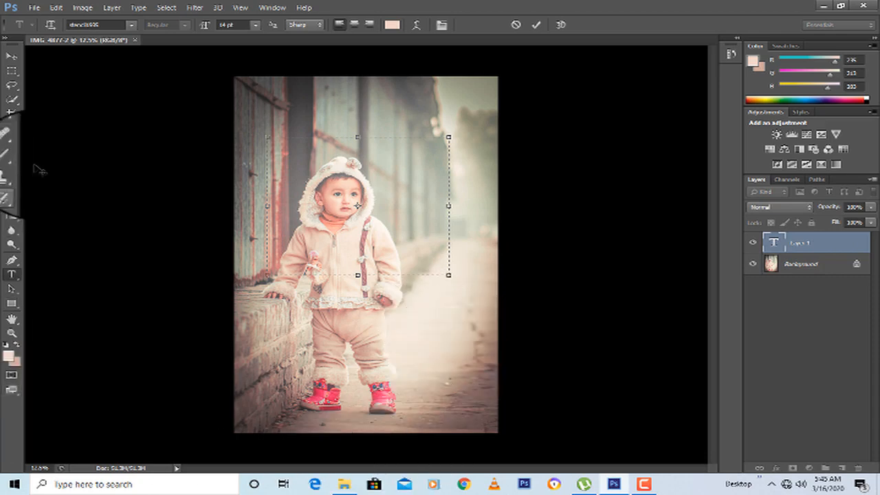
left_click(392, 24)
left_click(552, 181)
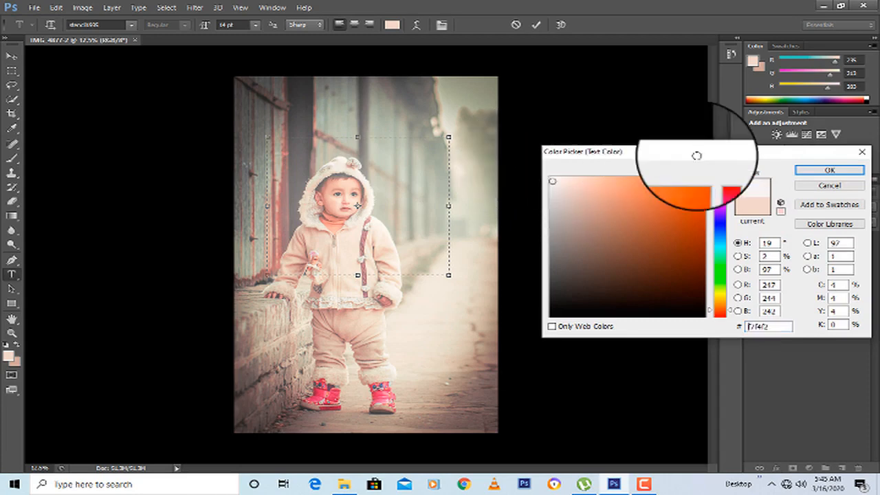
left_click(829, 170)
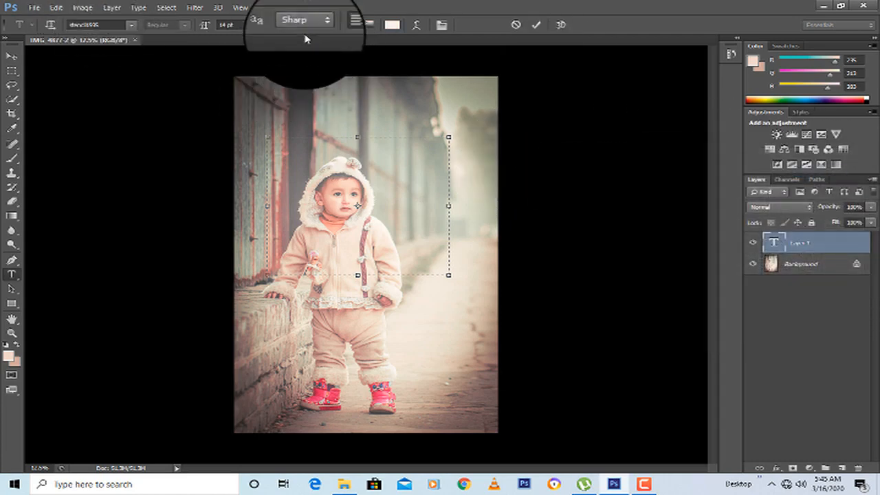
left_click(256, 27)
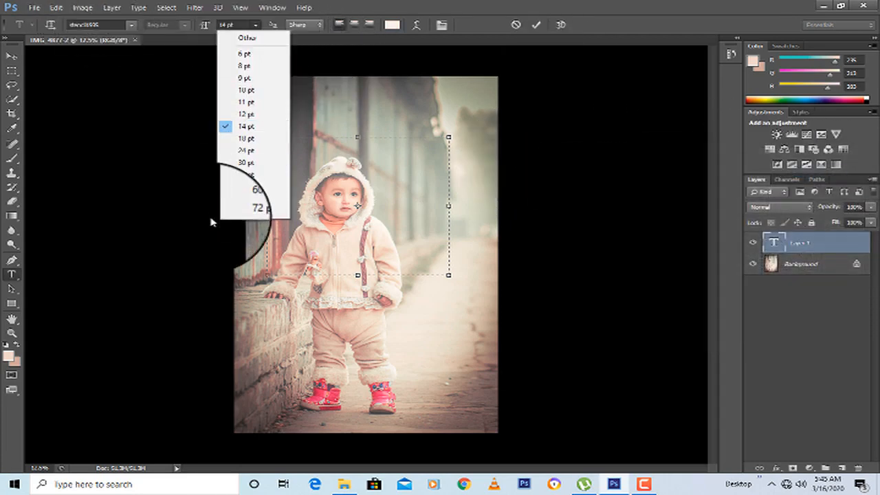
left_click(242, 207)
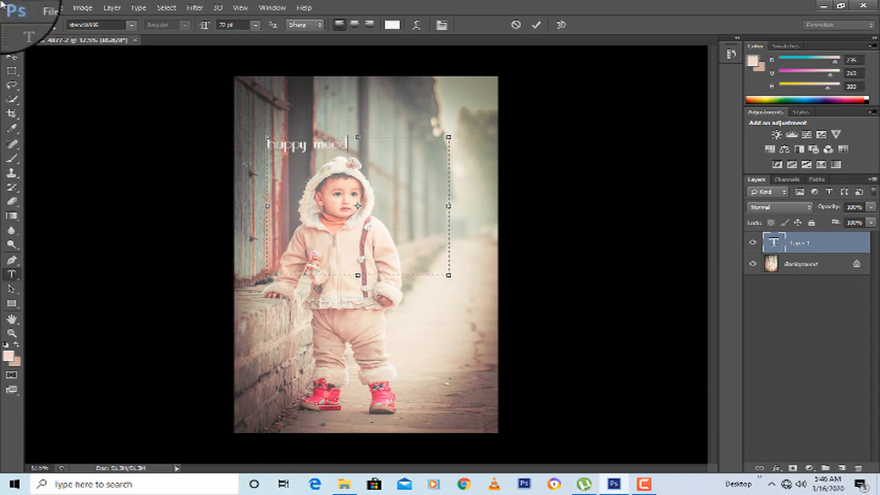
Move the text up to the photo's top edge and capitalise its words to read "Happy Mood"
left_click(12, 55)
left_click_drag(292, 124, 371, 94)
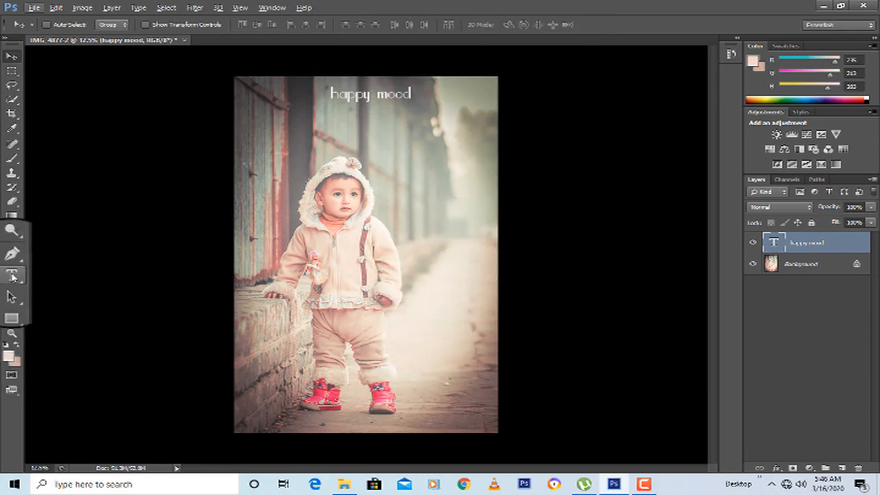
left_click(12, 274)
left_click(347, 91)
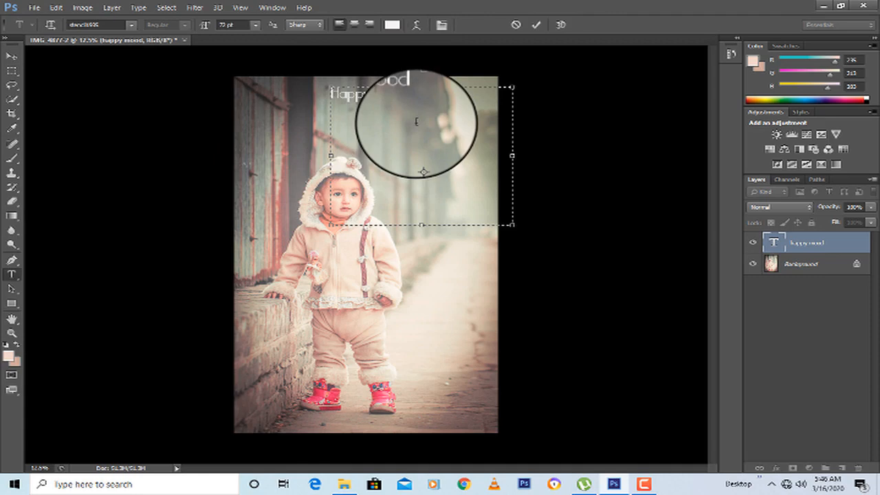
left_click(12, 59)
left_click_drag(410, 103, 382, 99)
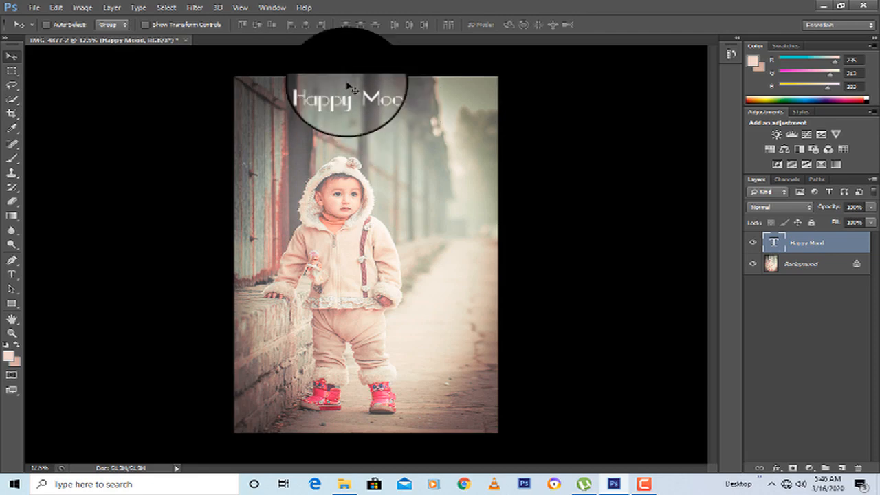
Show the transform controls, enlarge the "Happy Mood" text to about 89.5 pt and reposition it centrally above the child
left_click(145, 24)
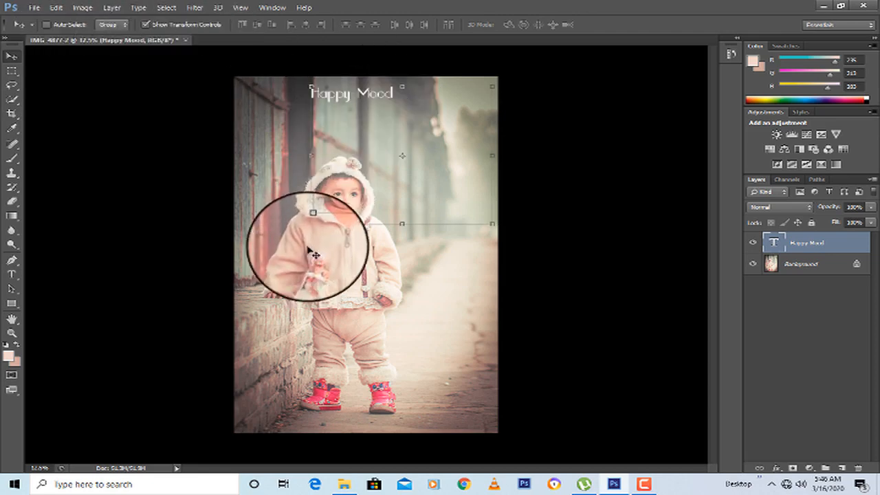
left_click_drag(312, 223, 277, 257)
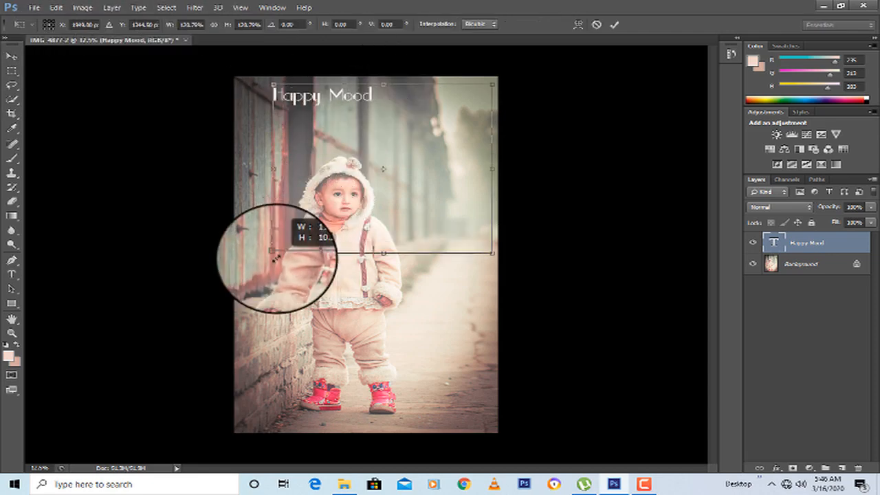
key("Return")
left_click_drag(377, 103, 411, 99)
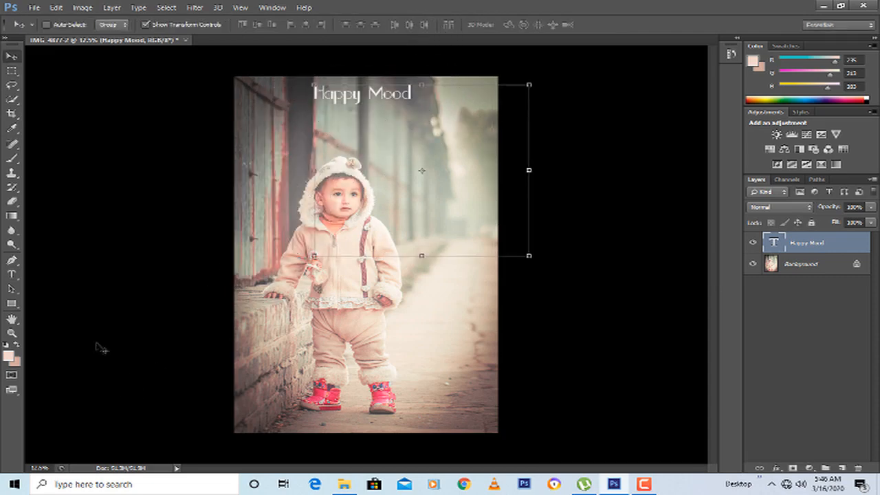
Draw a small text box beside the child's chest and leave it empty as a new text layer
left_click(13, 333)
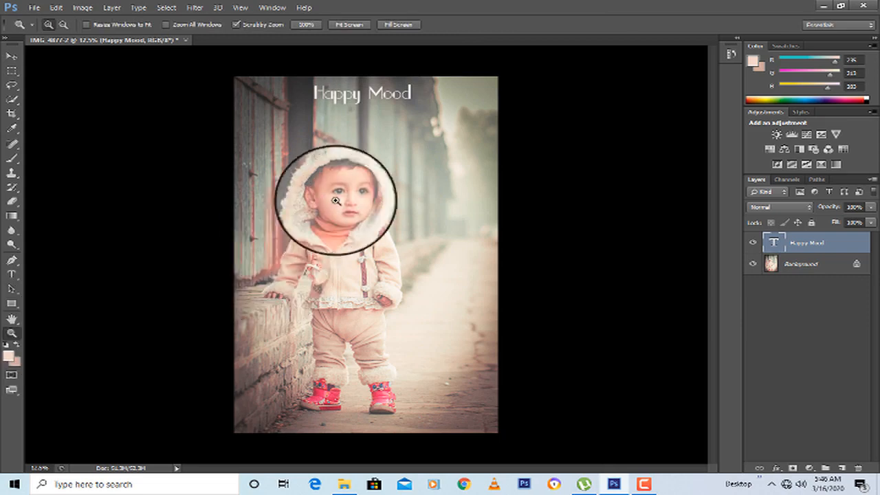
mouse_move(262, 223)
left_mouse_down()
mouse_move(416, 302)
mouse_move(327, 263)
left_mouse_up()
right_click(313, 216)
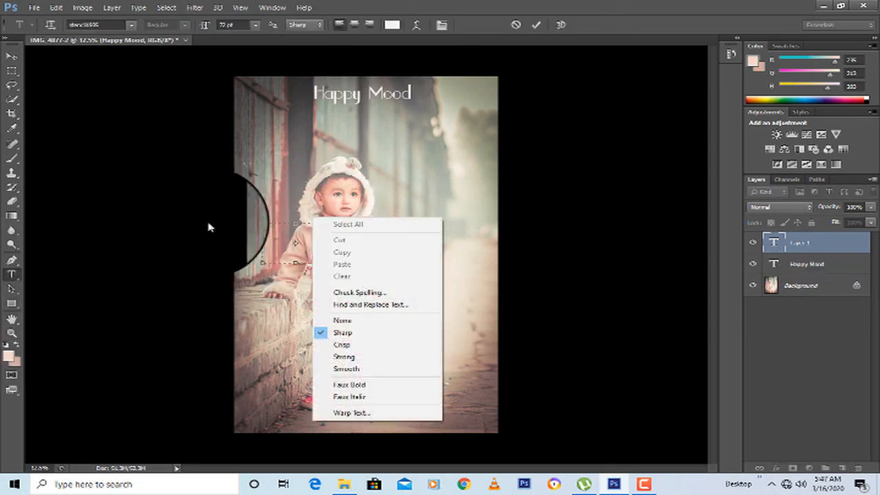
left_click(14, 290)
left_click(12, 274)
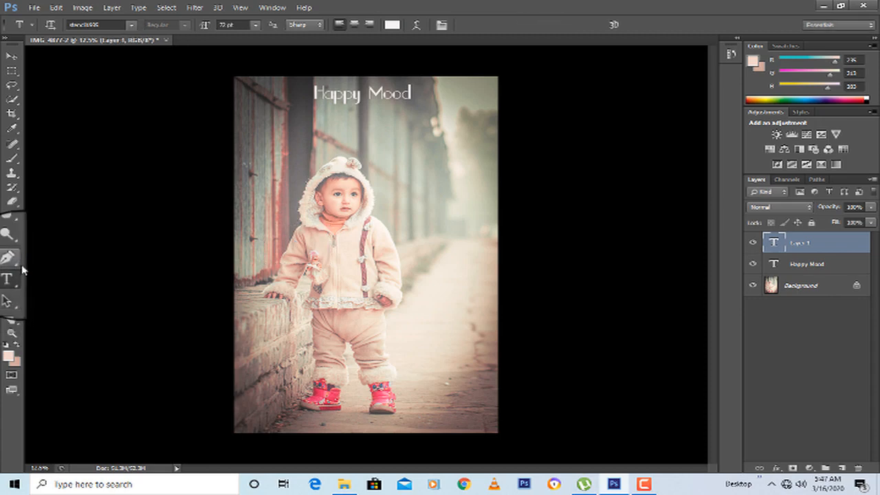
left_click(835, 268)
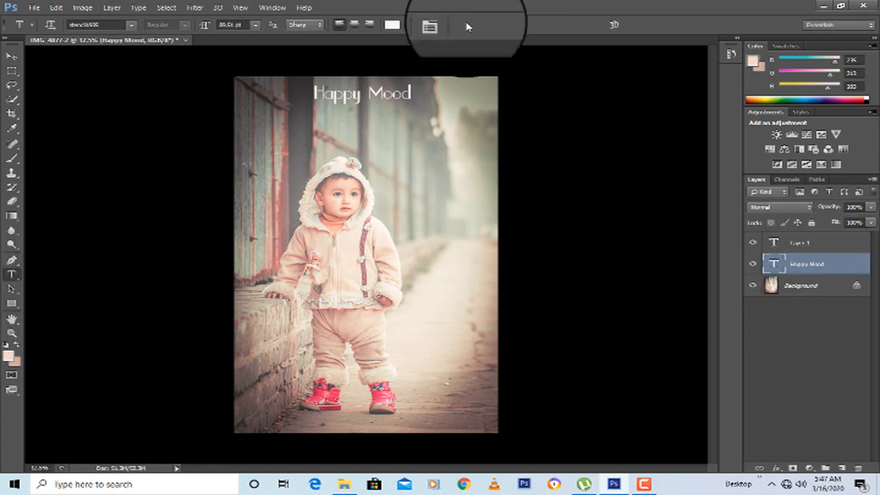
left_click(392, 24)
left_click_drag(354, 141, 461, 152)
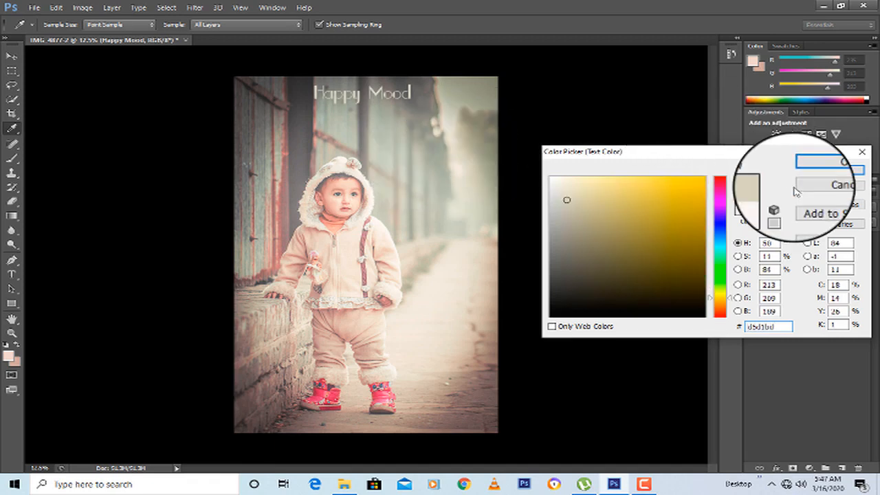
left_click(809, 186)
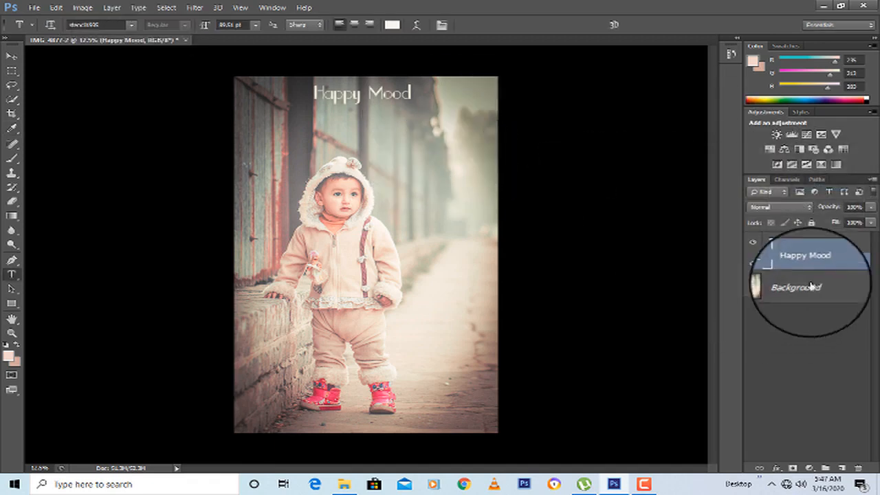
Recolour the "Happy Mood" text with the beige tone #d5d4be sampled from the photo's background
left_click(398, 29)
left_click_drag(371, 134, 467, 172)
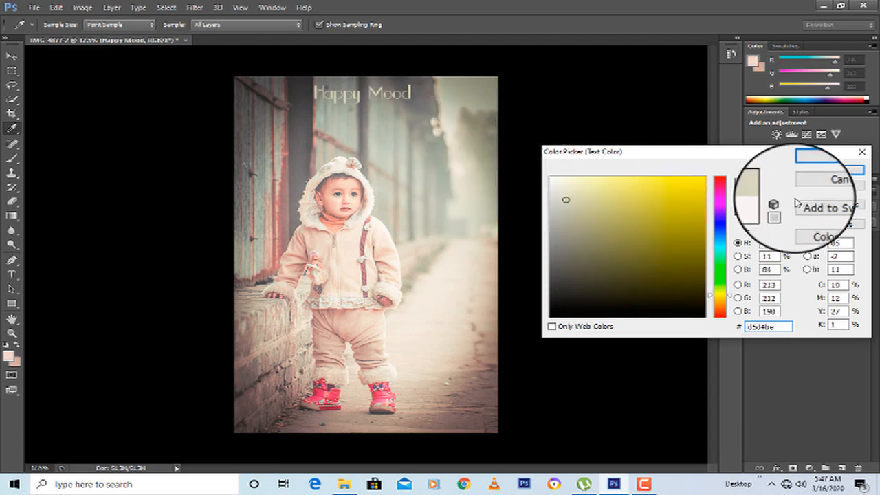
left_click(815, 171)
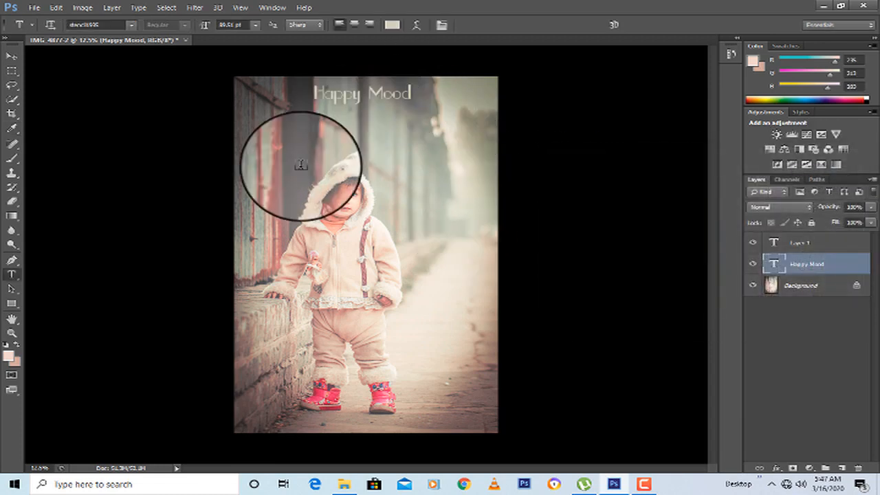
Select a rectangle just inside the photo's edges with the Rectangular Marquee and invert the selection
left_click(12, 70)
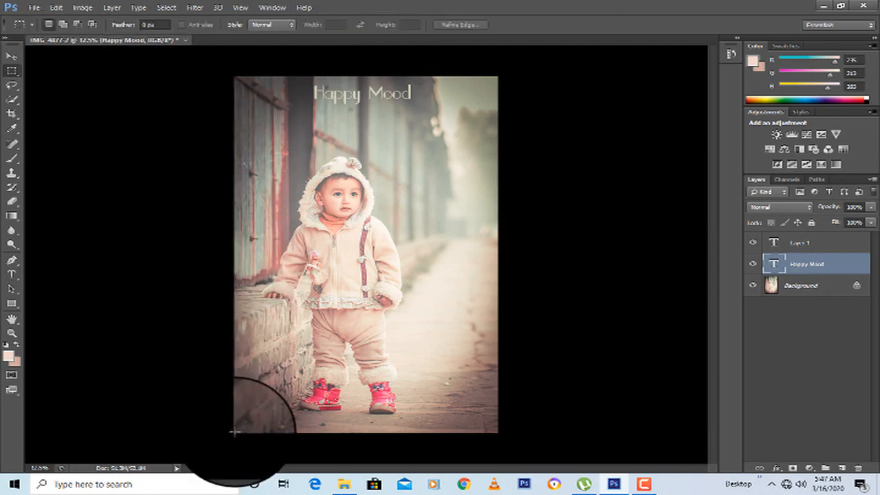
left_click_drag(234, 432, 497, 77)
right_click(376, 131)
left_click(399, 143)
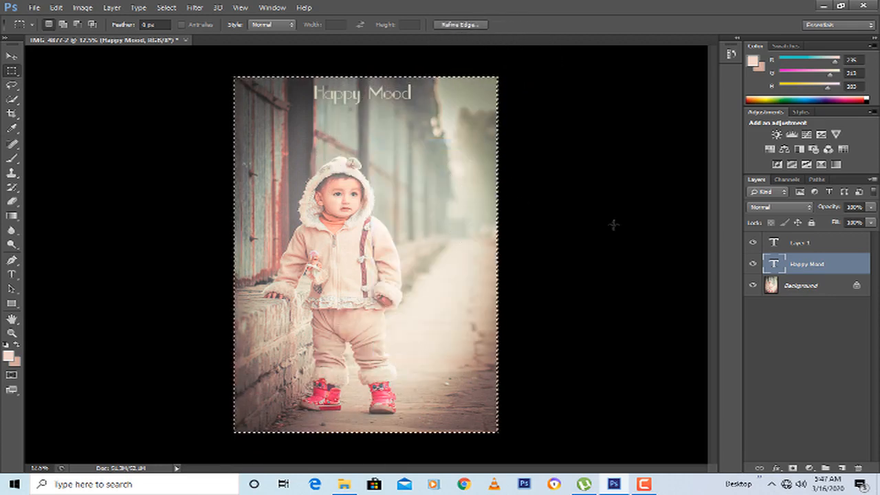
Fill the selected edge on the Background layer with white at 100% opacity in Normal mode as a thin border, and deselect
key("Delete")
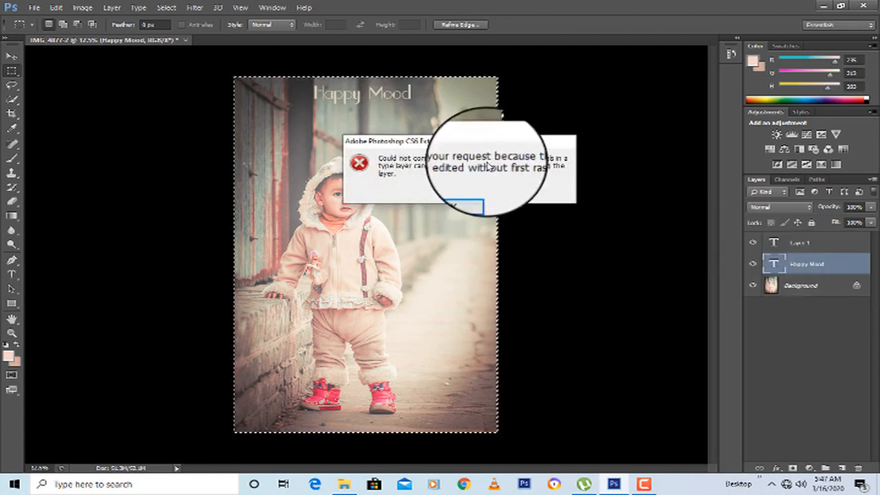
left_click(462, 206)
left_click(801, 284)
key("Delete")
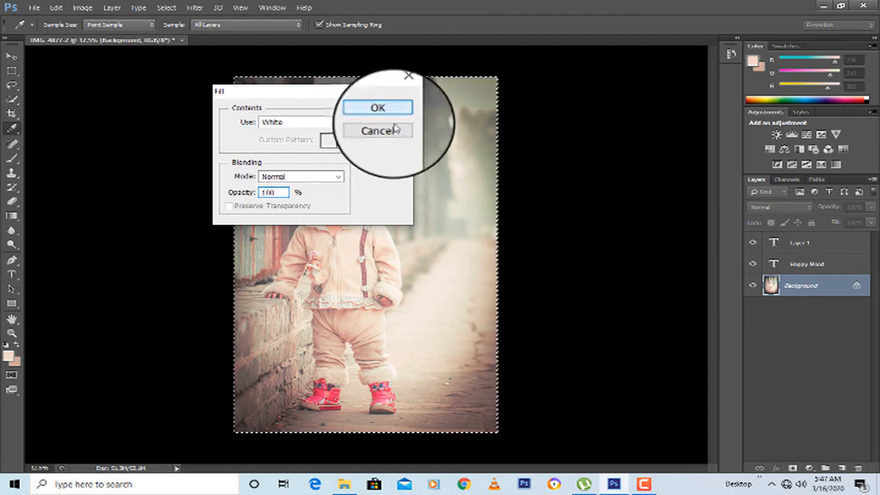
left_click(383, 130)
key("m")
right_click(352, 105)
left_click(377, 103)
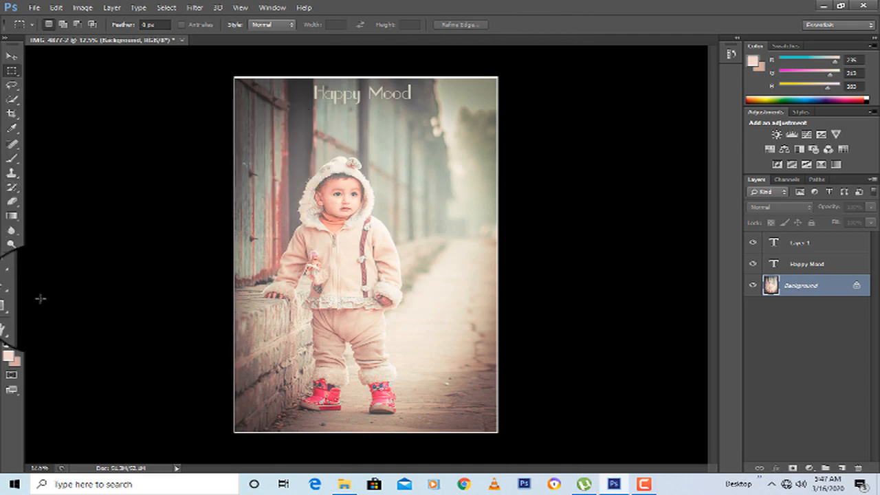
Change the colour of the "Happy Mood" text layer to near-white
left_click(813, 269)
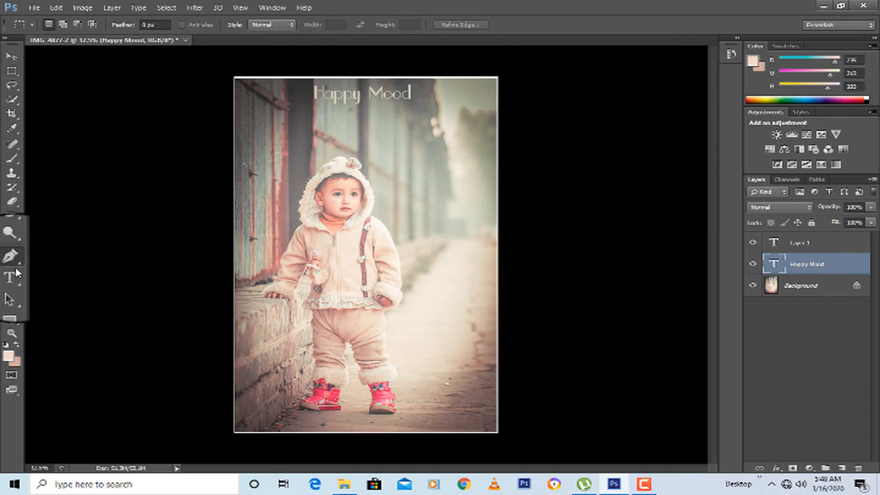
left_click(16, 274)
left_click(393, 27)
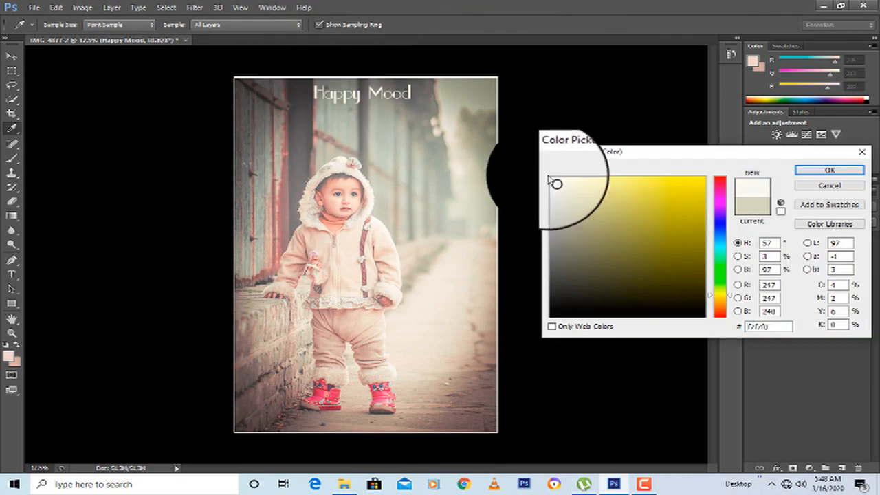
left_click(821, 170)
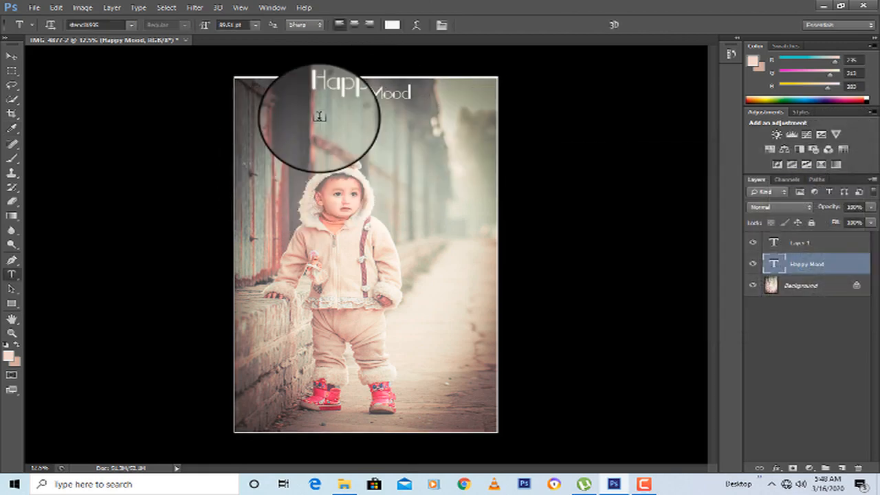
Render a 50-300mm Zoom lens flare with raised brightness on the Background layer, centred near the photo's top, right of the text
left_click(800, 285)
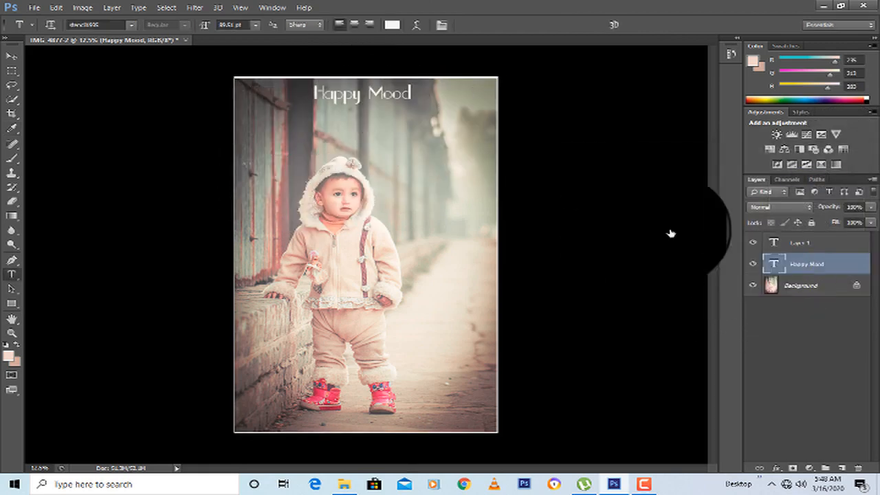
left_click(196, 8)
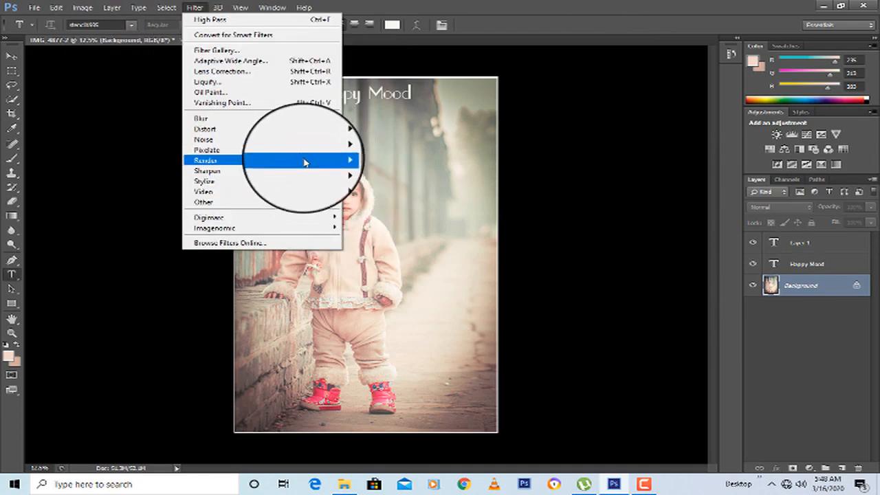
mouse_move(334, 161)
left_click(359, 192)
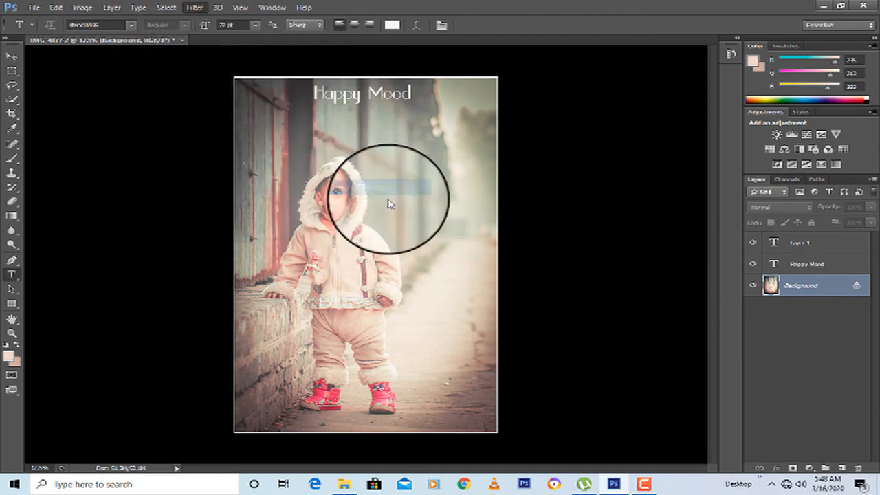
left_click(281, 102)
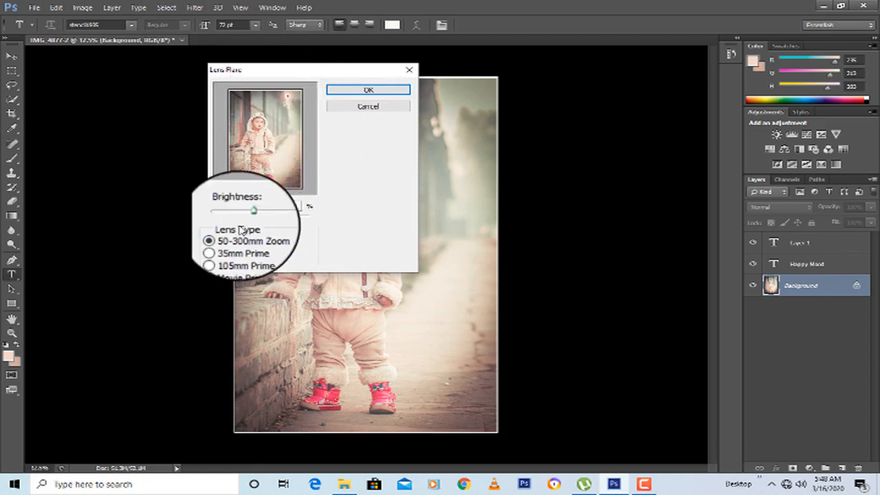
left_click_drag(249, 216, 259, 216)
left_click(381, 85)
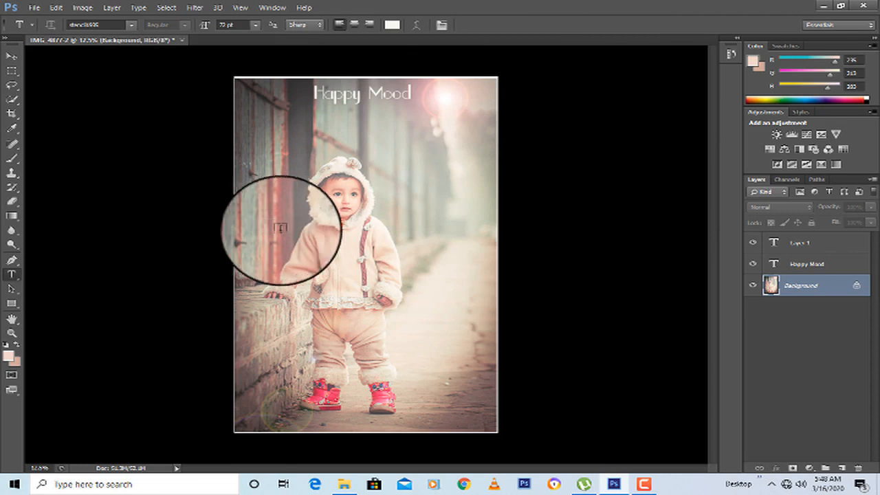
left_click(806, 134)
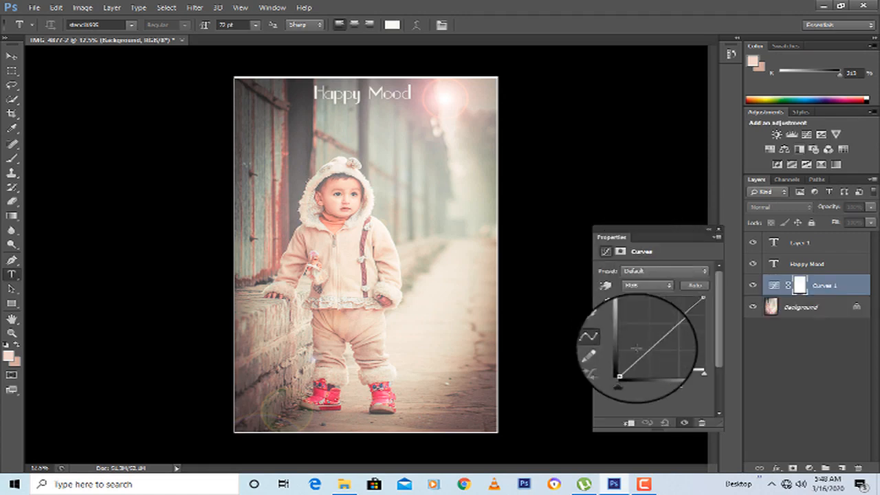
left_click(638, 362)
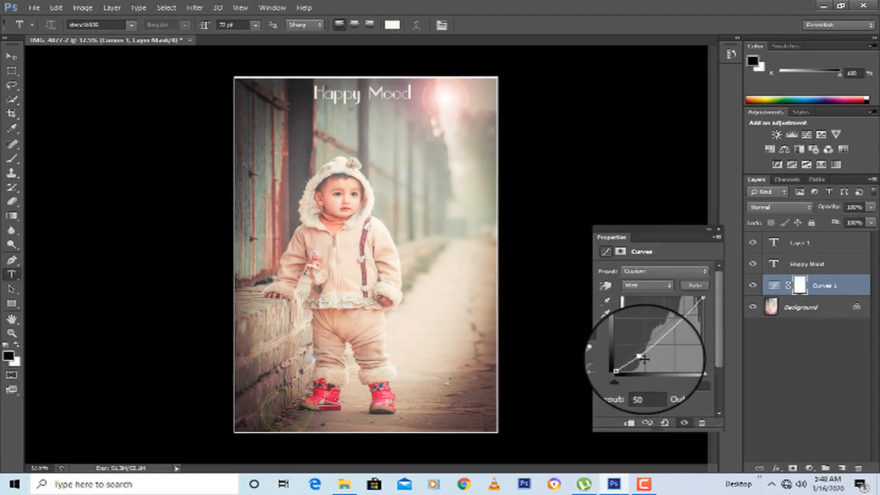
left_click_drag(639, 357, 625, 373)
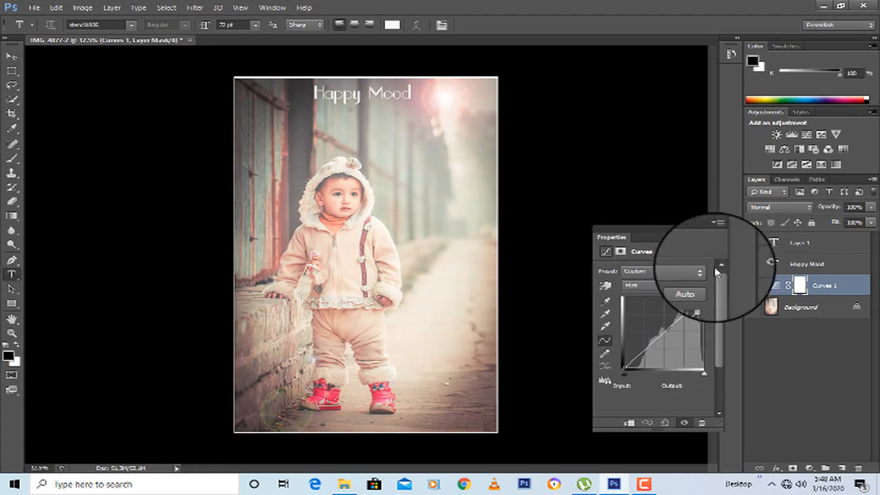
left_click(701, 422)
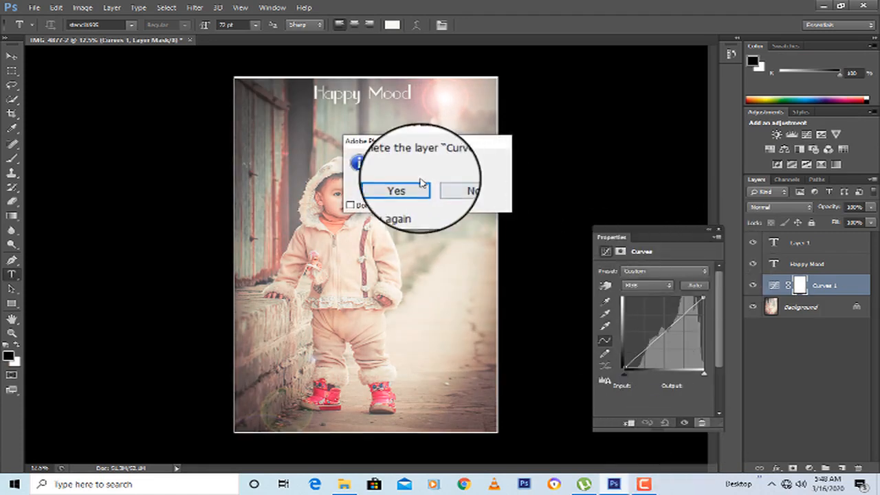
left_click(399, 187)
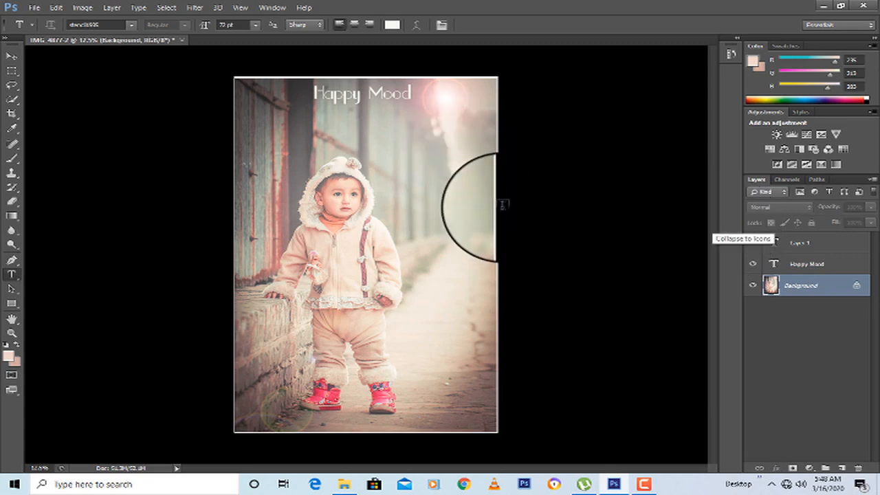
Save the finished image as the JPEG IMG_4877.jpg on Local Disk (G:), replacing the existing file, at quality 12 with Baseline ("Standard") format
key("ctrl+shift+s")
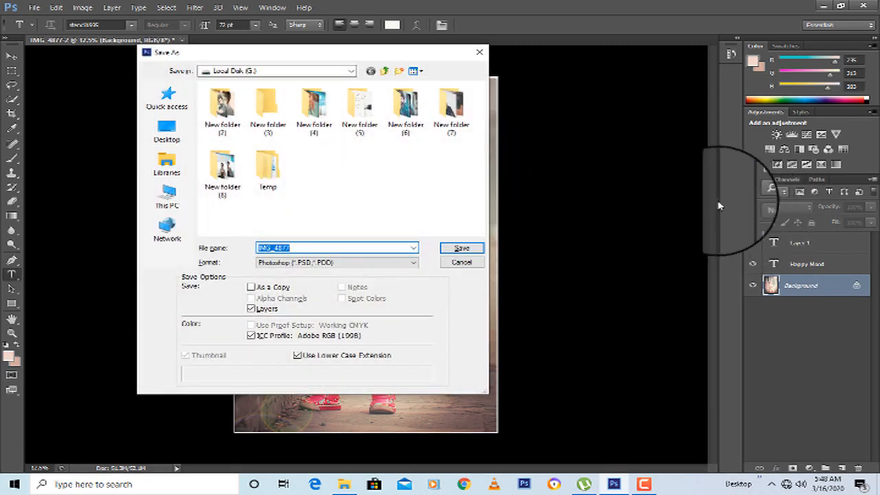
left_click(364, 262)
left_click(363, 334)
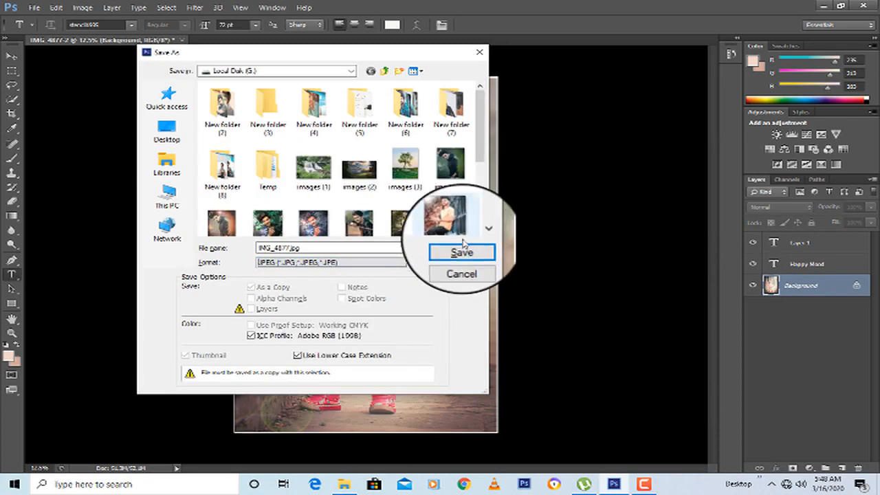
left_click(461, 247)
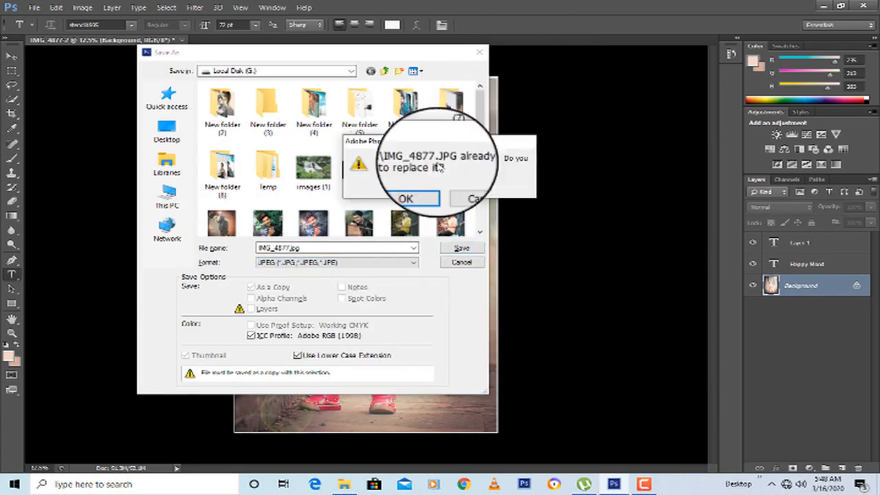
left_click(412, 197)
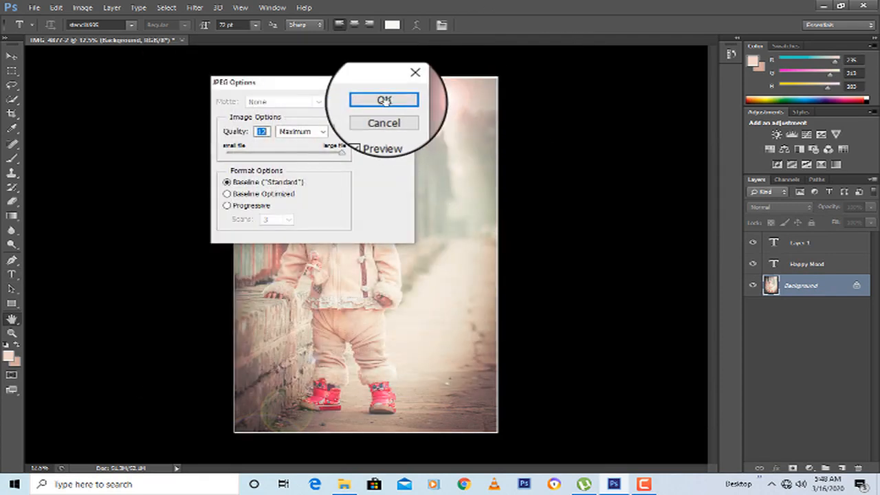
left_click(384, 100)
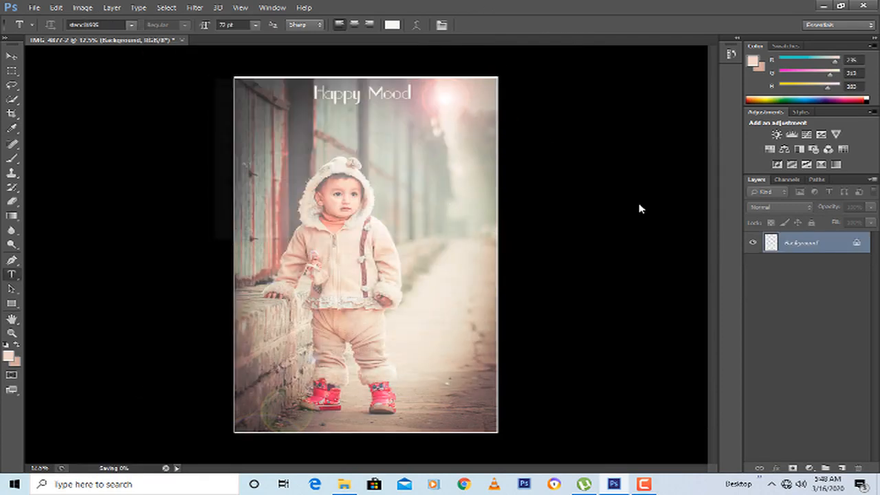
left_click(643, 484)
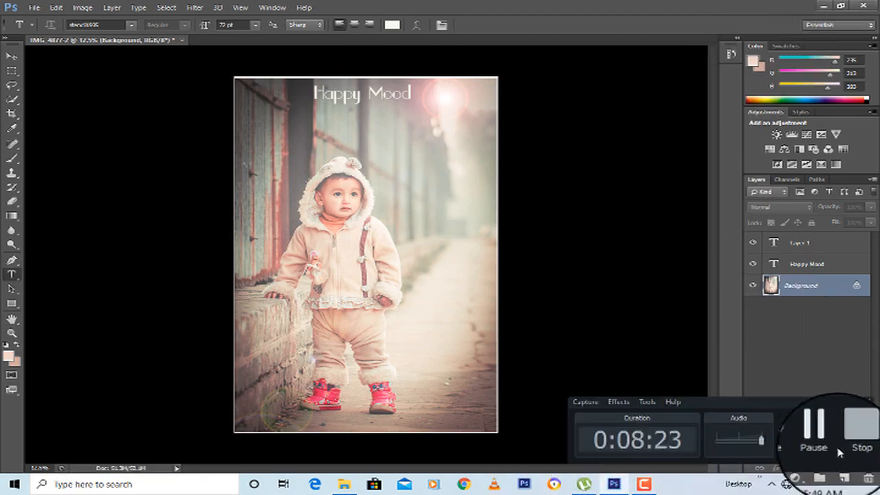
left_click(853, 398)
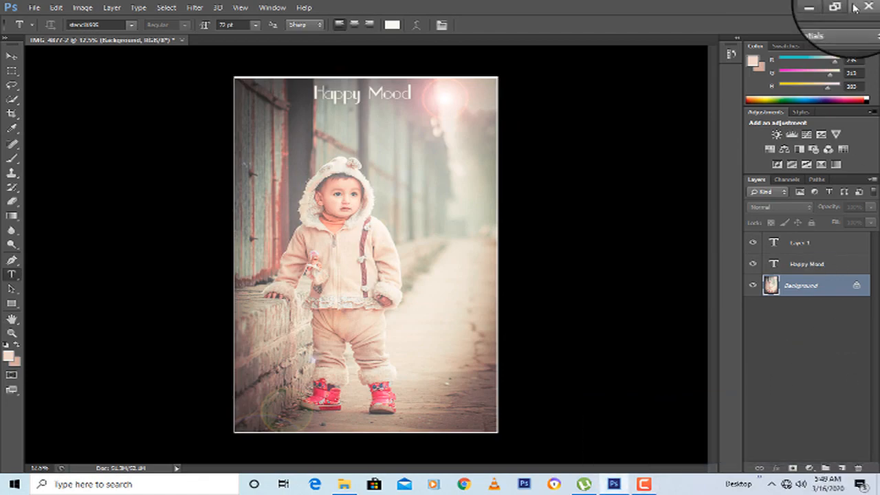
Switch to File Explorer, view the saved IMG_4877 image from Local Disk (G:) in Photos, and close the viewer
left_click(839, 5)
left_click(500, 11)
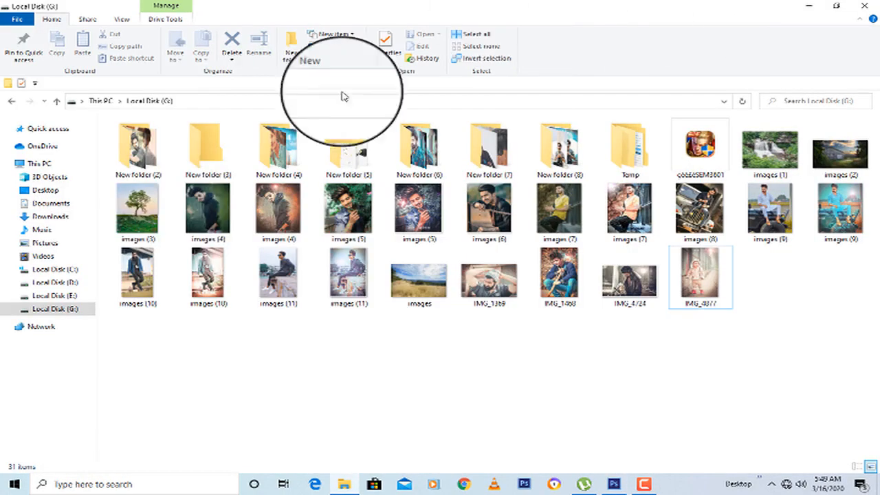
left_click(677, 284)
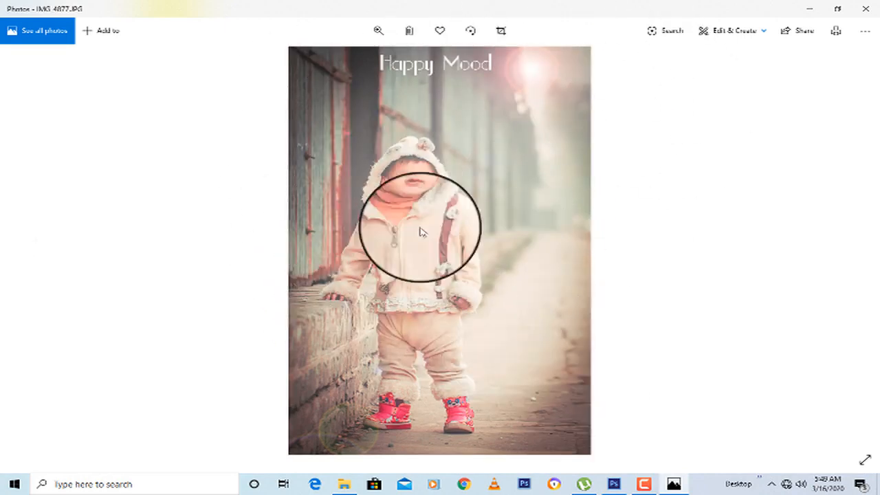
left_click(865, 9)
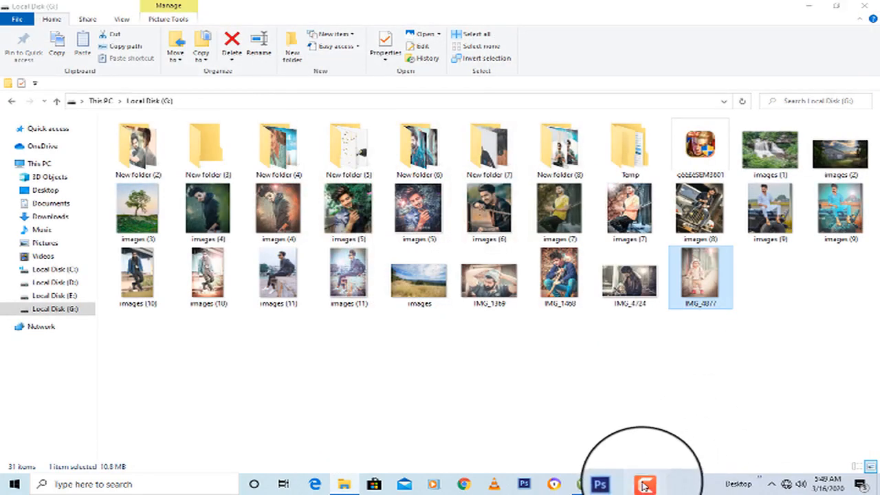
left_click(643, 485)
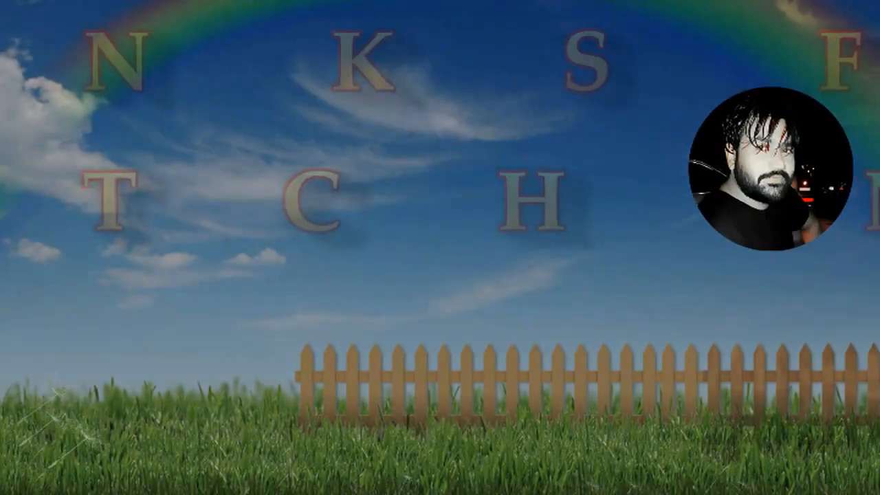